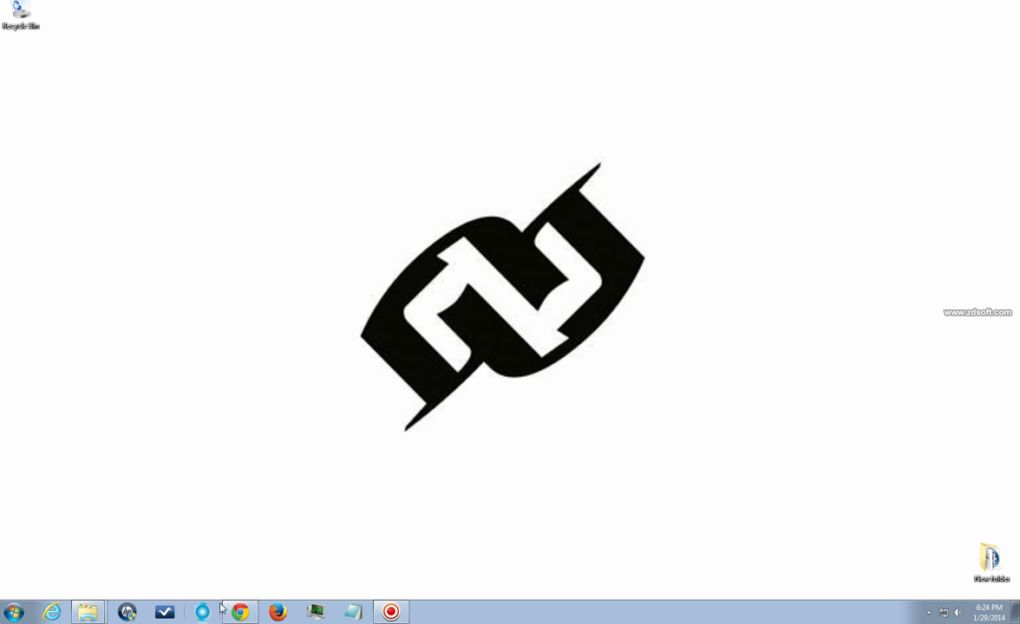
Download HebrewQWERTY.zip from the Dropbox page in Chrome to the desktop and keep the flagged file
{"action": "left_click", "coordinate": [240, 612]}
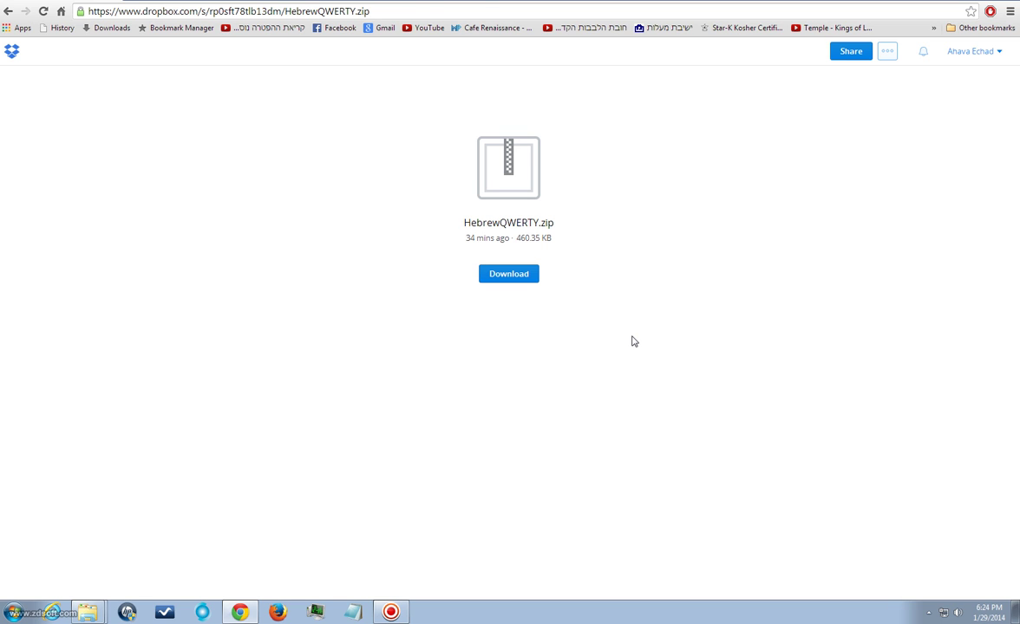
{"action": "left_click", "coordinate": [512, 276]}
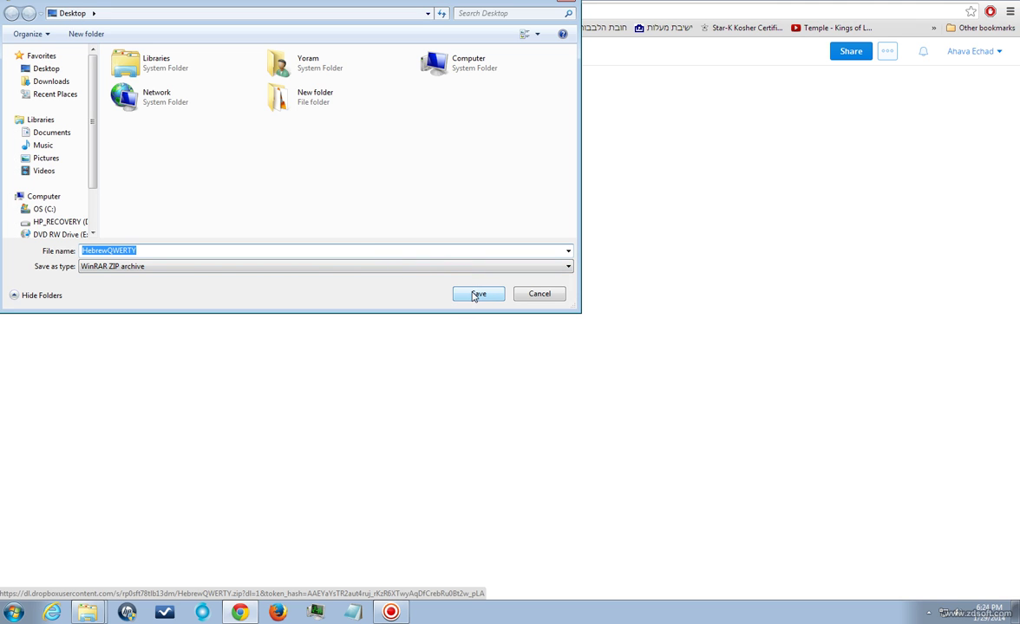
{"action": "left_click", "coordinate": [477, 293]}
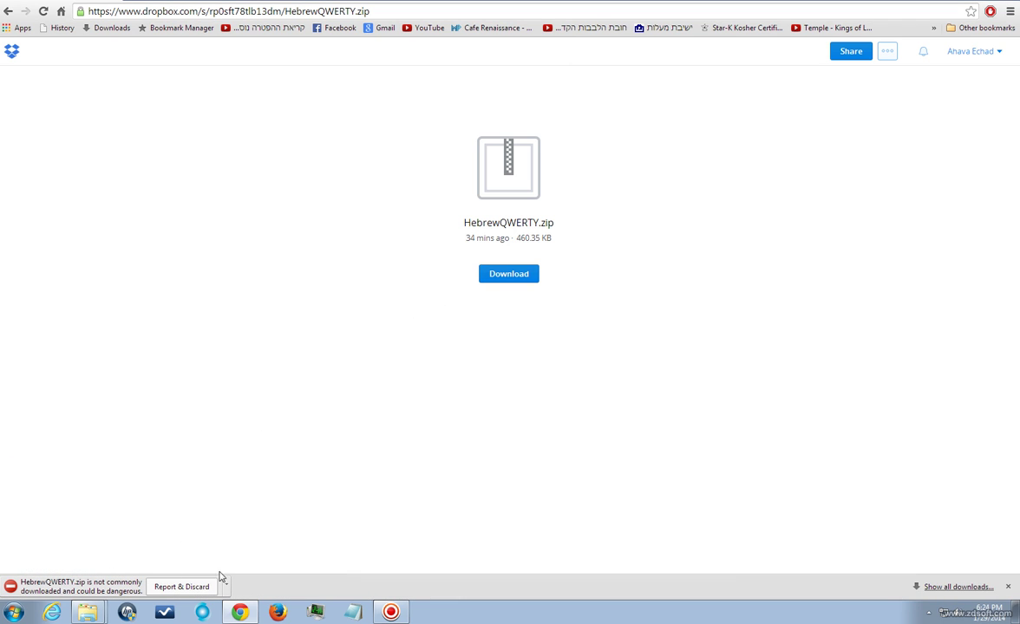
{"action": "left_click", "coordinate": [226, 586]}
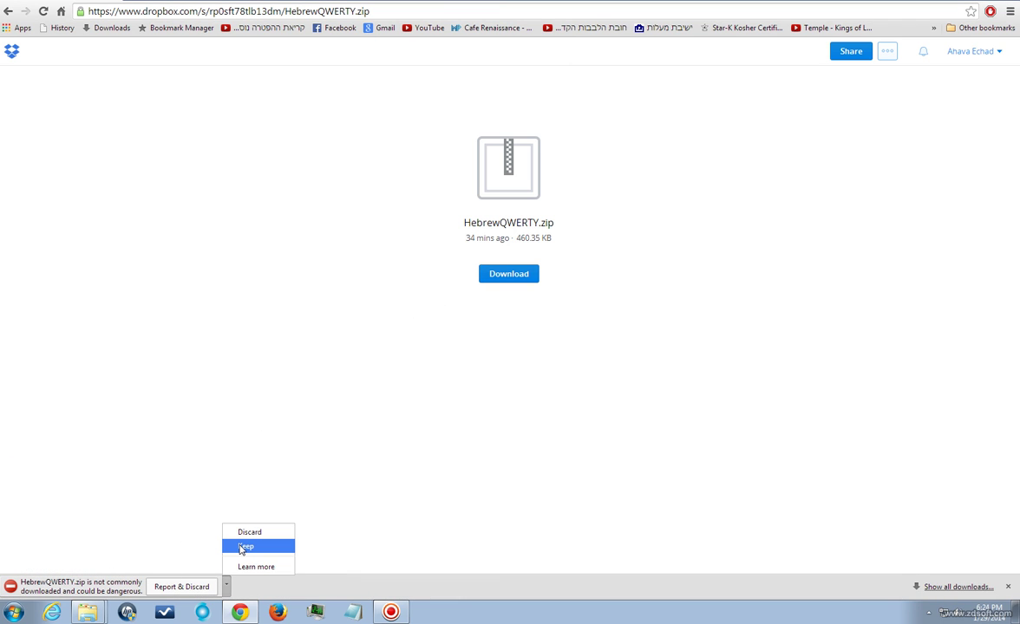
{"action": "left_click", "coordinate": [243, 547]}
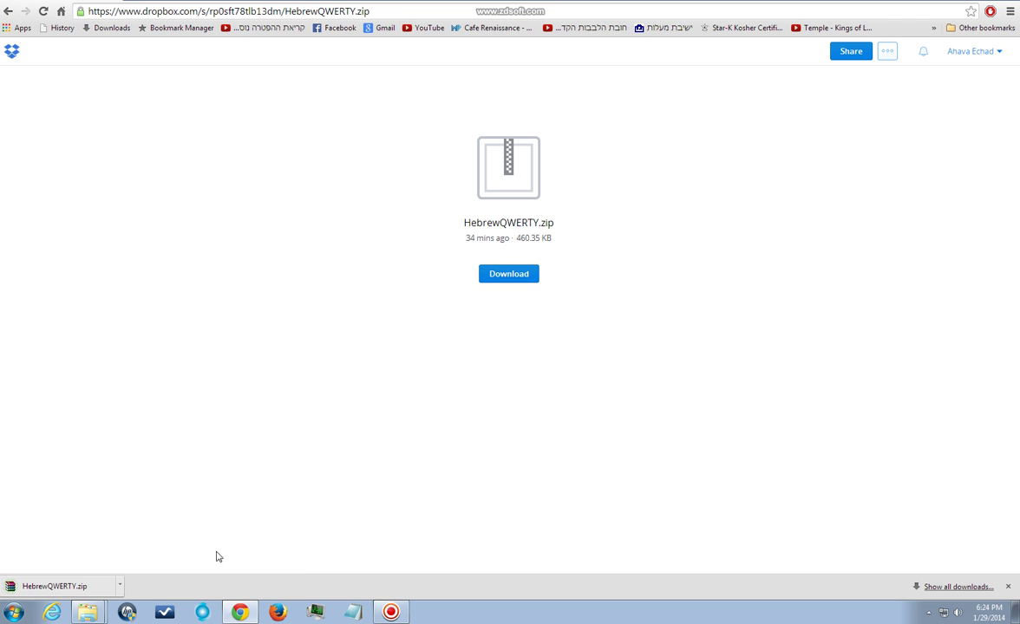
Extract HebrewQWERTY.zip to a HebrewQWERTY folder on the desktop, close WinRAR and show the desktop
{"action": "left_click", "coordinate": [84, 587]}
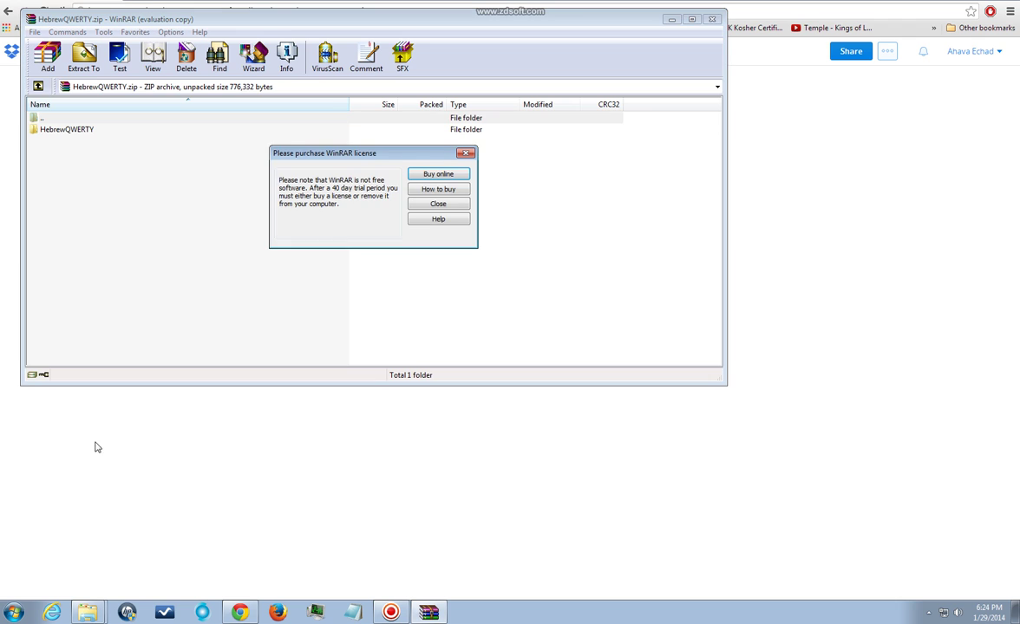
{"action": "left_click", "coordinate": [465, 152]}
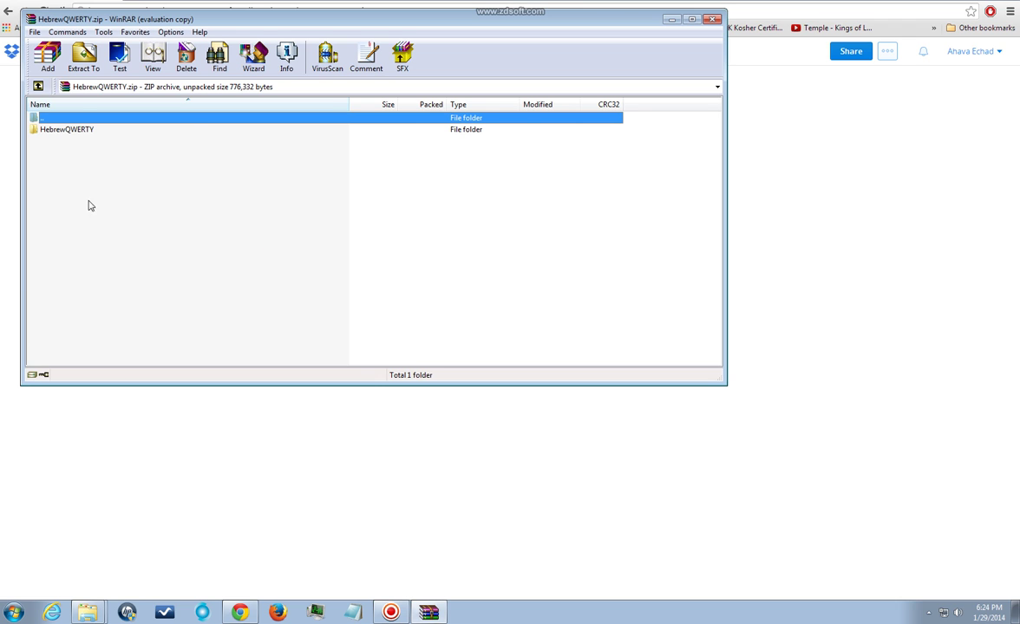
{"action": "left_click", "coordinate": [86, 59]}
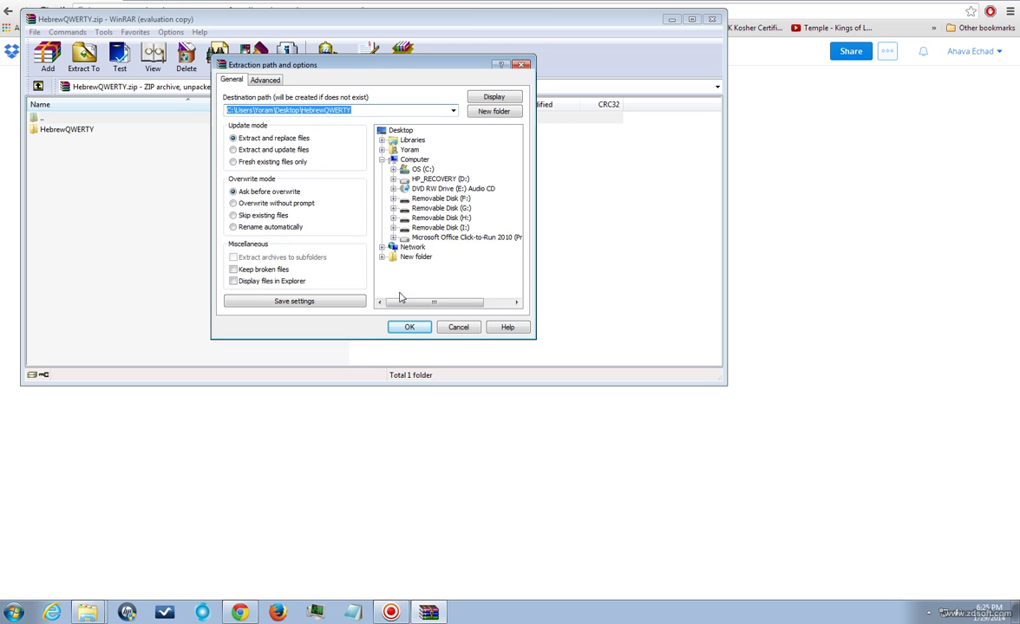
{"action": "left_click", "coordinate": [409, 327]}
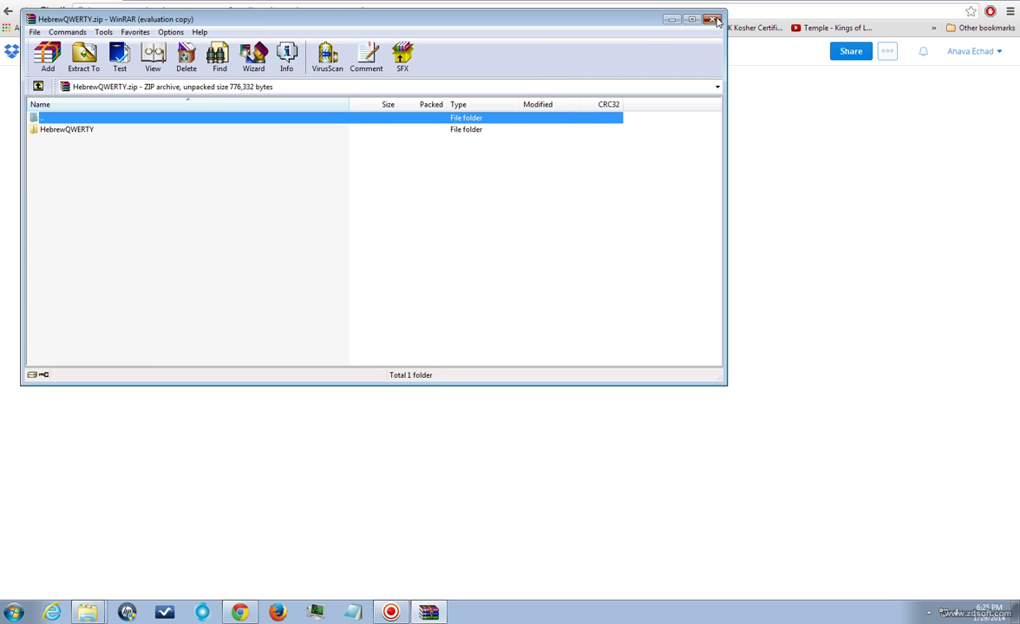
{"action": "left_click", "coordinate": [712, 19]}
{"action": "key", "text": "super+d"}
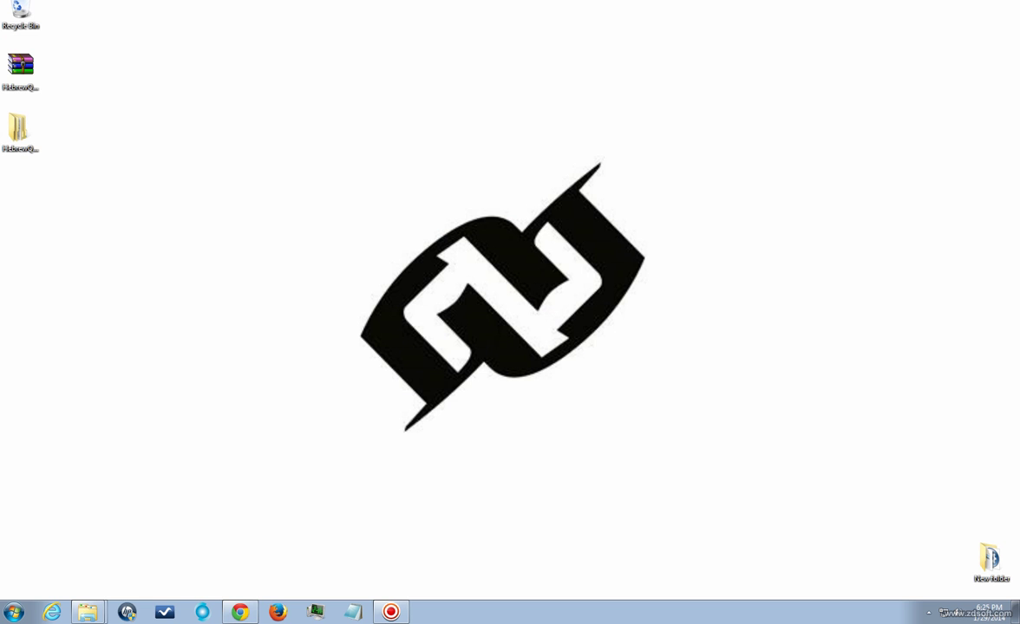
Run setup from the inner HebrewQWERTY folder to install the Hebrew QWERTY layout, closing the installer and minimizing the folder window
{"action": "double_click", "coordinate": [21, 130]}
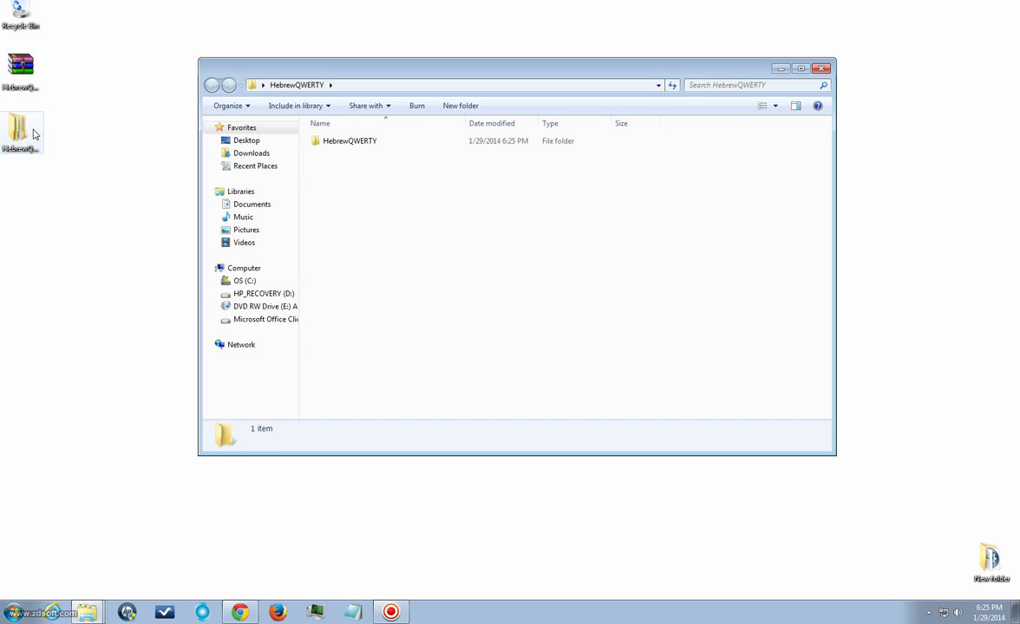
{"action": "double_click", "coordinate": [361, 144]}
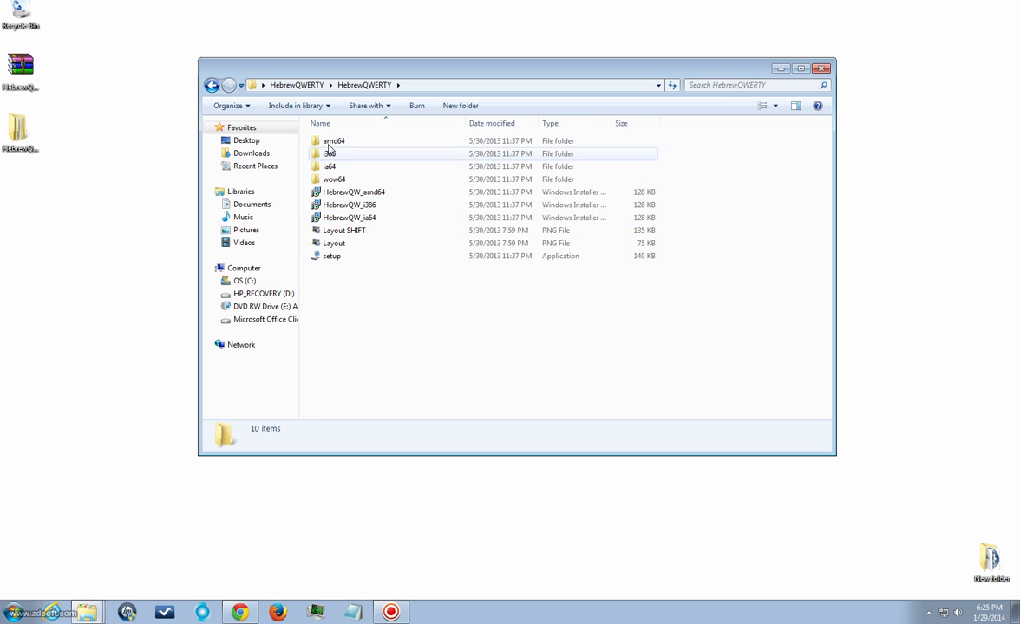
{"action": "left_click", "coordinate": [331, 261]}
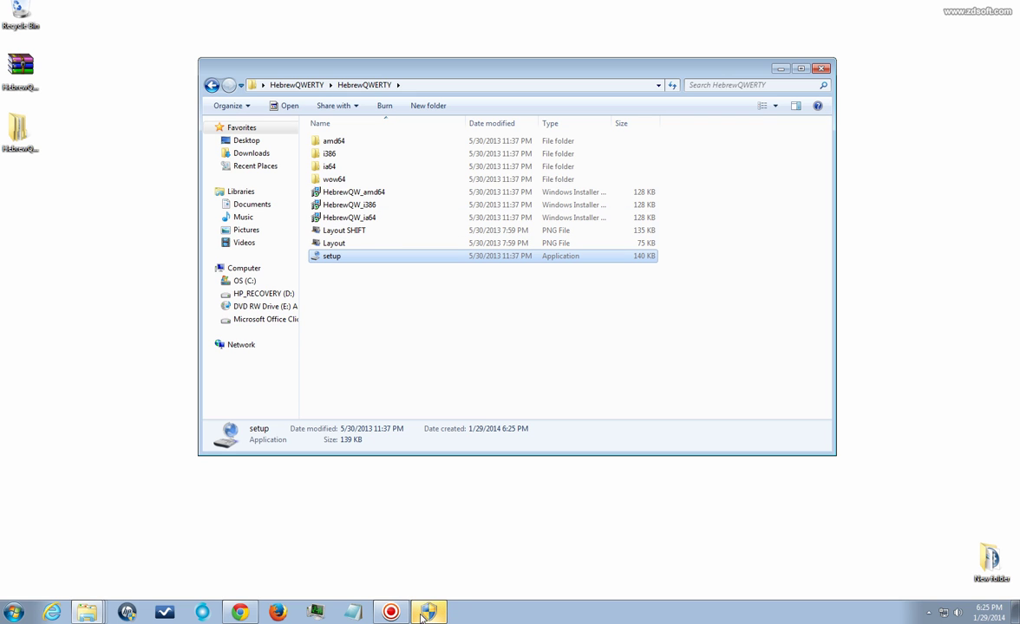
{"action": "left_click", "coordinate": [425, 613]}
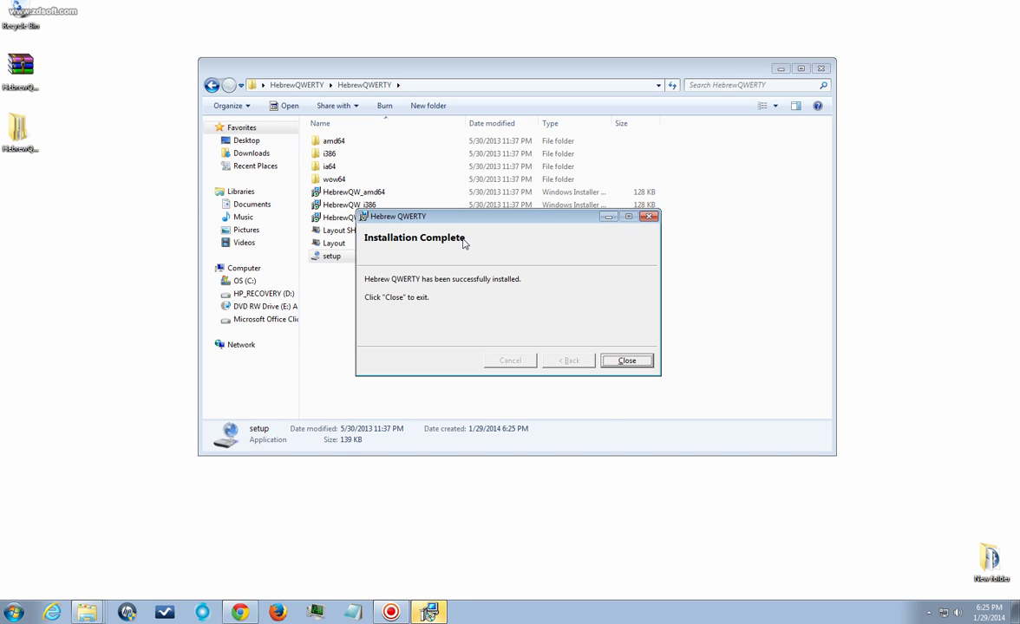
{"action": "left_click_drag", "start_coordinate": [459, 219], "coordinate": [519, 217]}
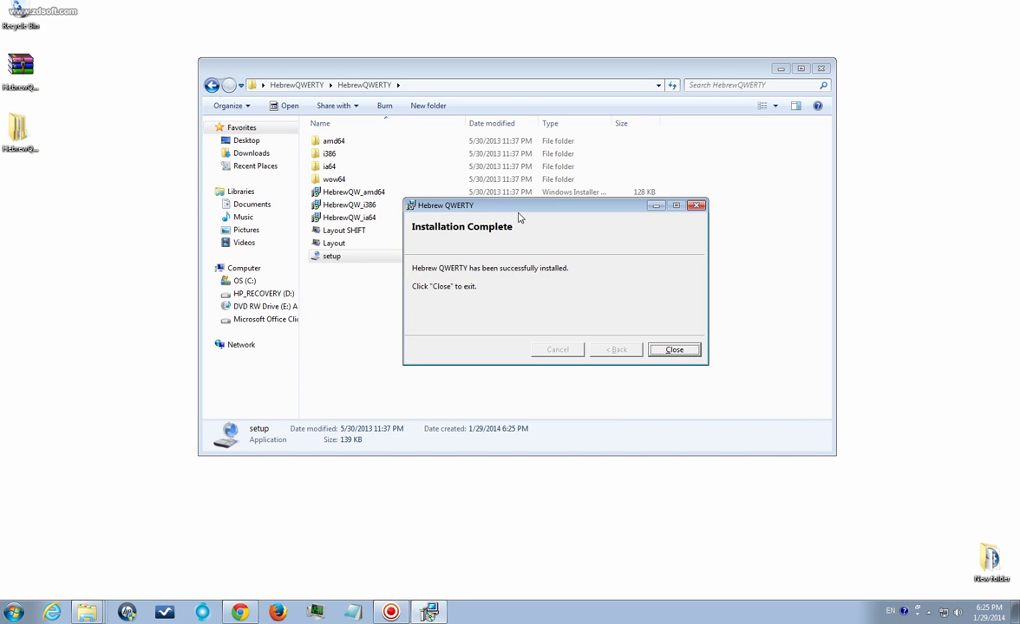
{"action": "left_click", "coordinate": [675, 350]}
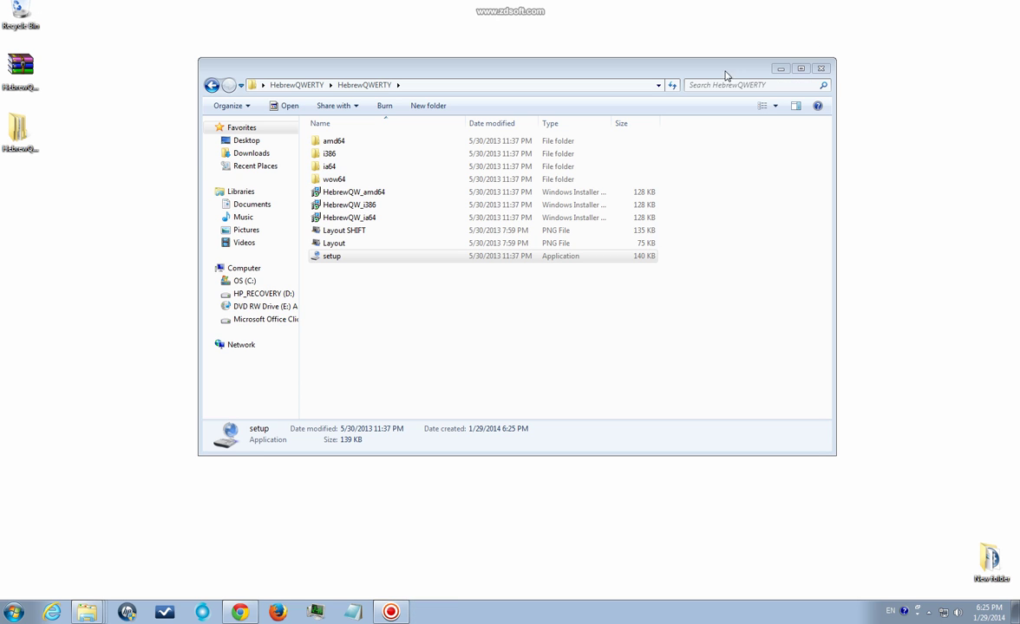
{"action": "left_click", "coordinate": [780, 69]}
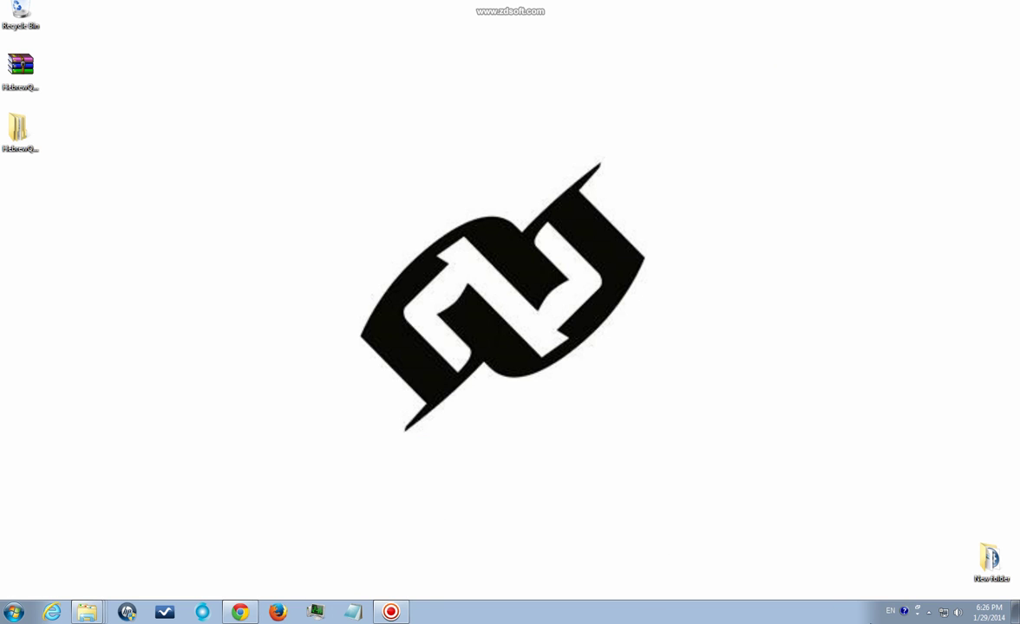
Open the keyboard settings under Region and Language in Control Panel and remove the Hebrew QWERTY keyboard from the installed services
{"action": "left_click", "coordinate": [14, 614]}
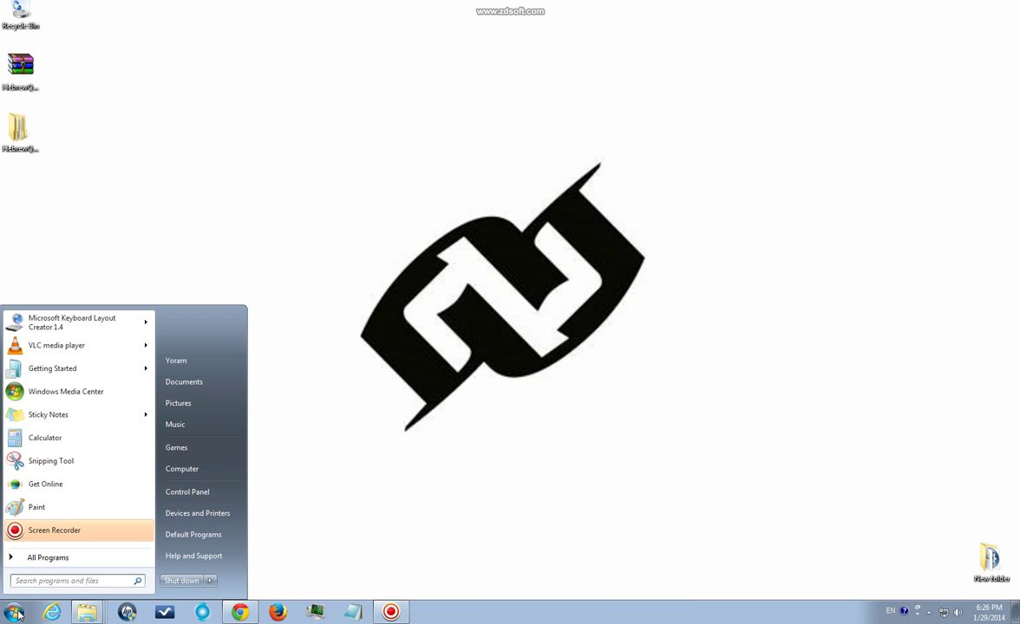
{"action": "left_click", "coordinate": [191, 494]}
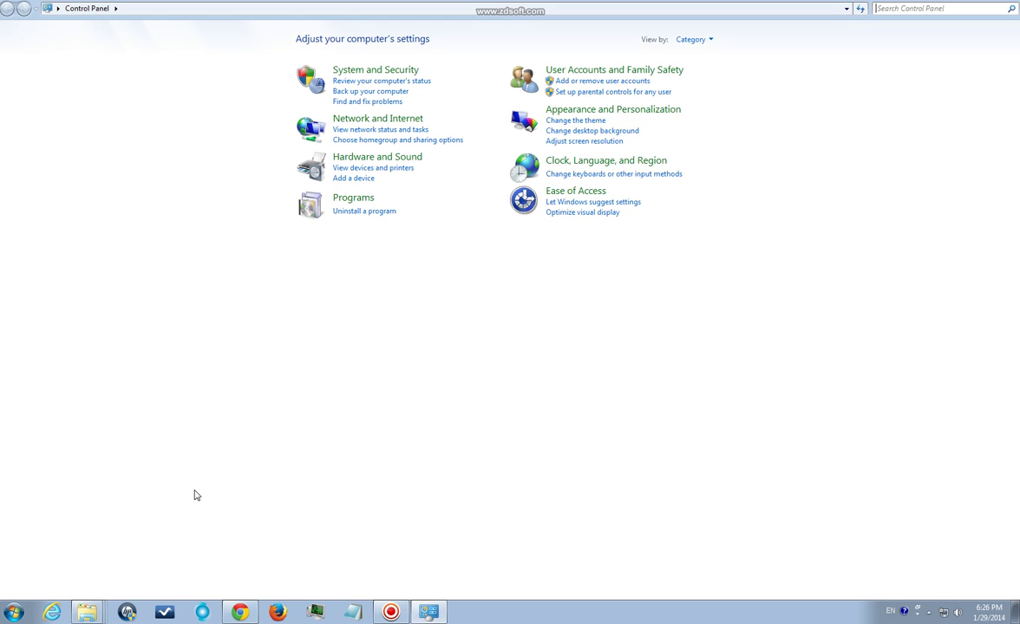
{"action": "left_click", "coordinate": [594, 164]}
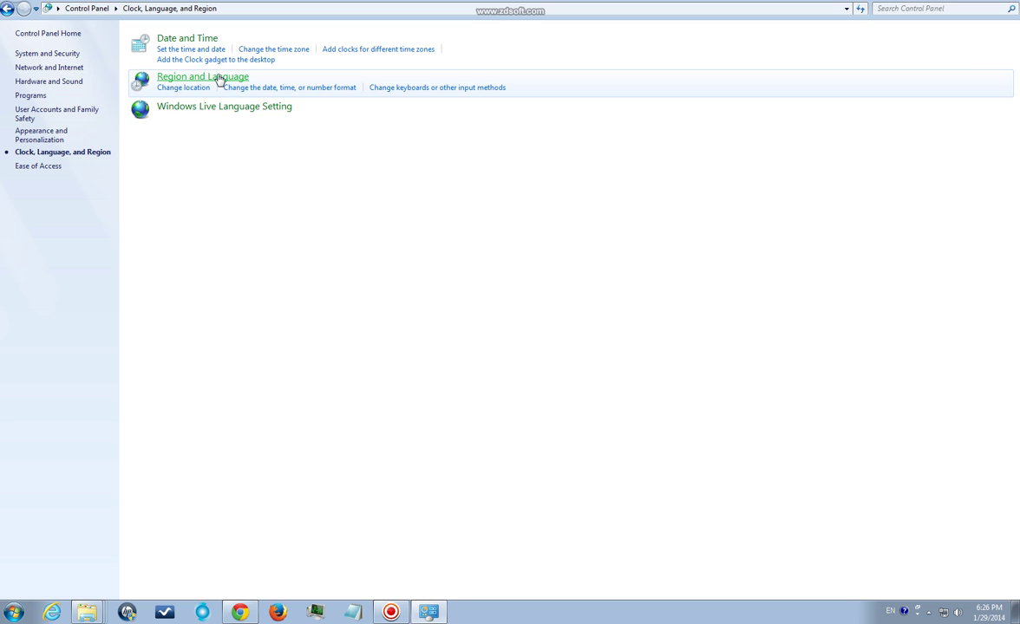
{"action": "left_click", "coordinate": [234, 79]}
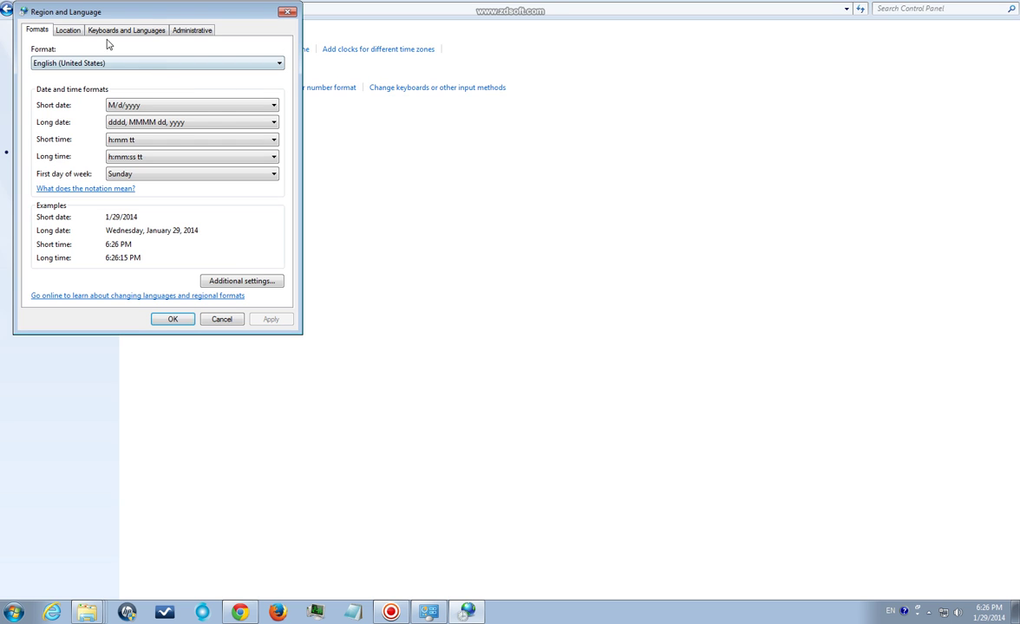
{"action": "left_click_drag", "start_coordinate": [144, 19], "coordinate": [375, 160]}
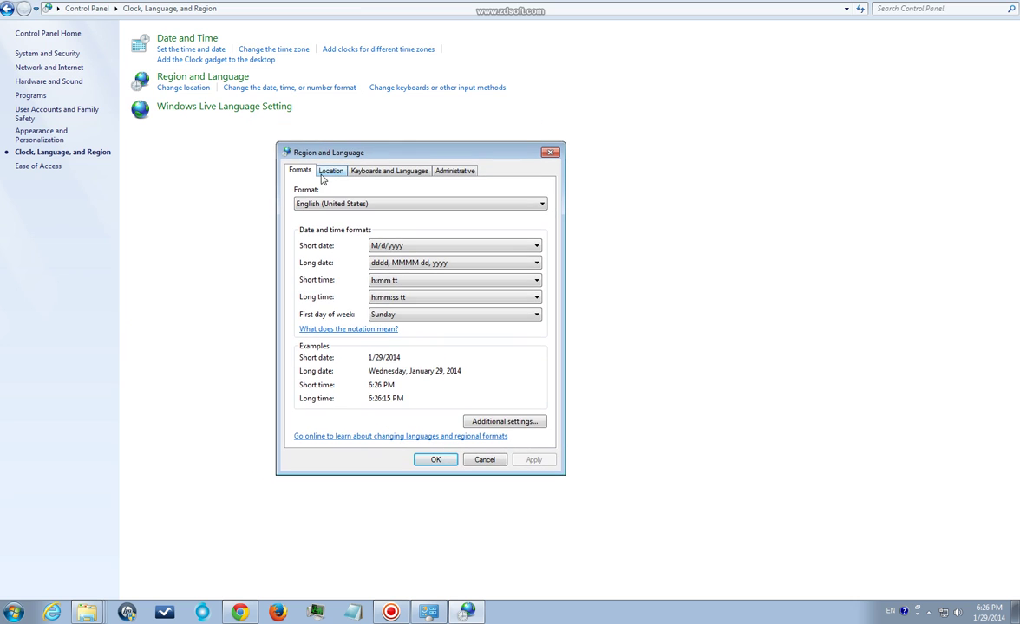
{"action": "left_click", "coordinate": [387, 172]}
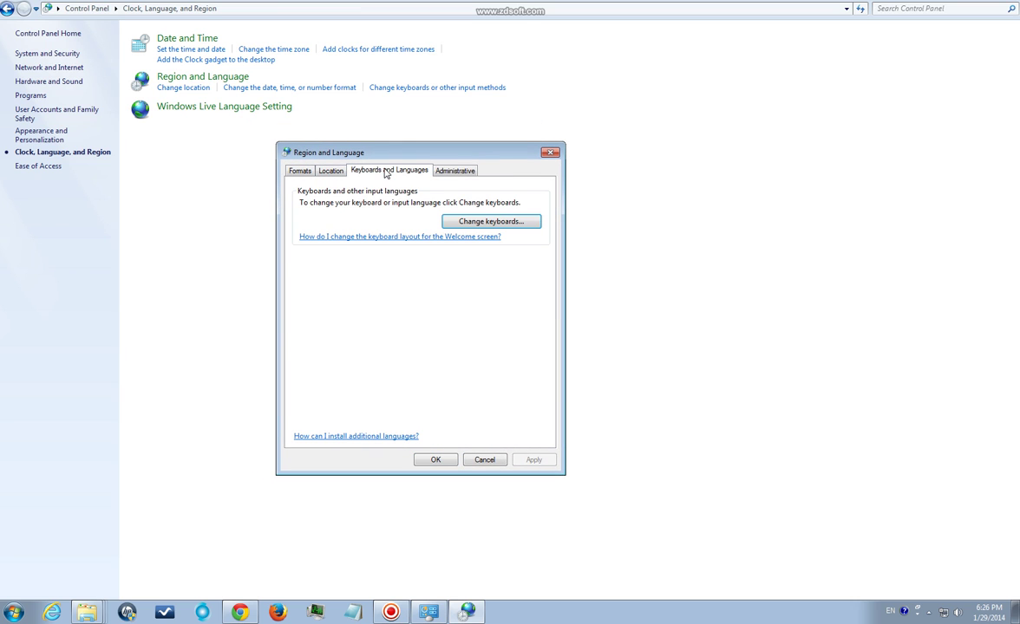
{"action": "left_click", "coordinate": [491, 222]}
{"action": "left_click", "coordinate": [111, 204]}
{"action": "left_click", "coordinate": [231, 209]}
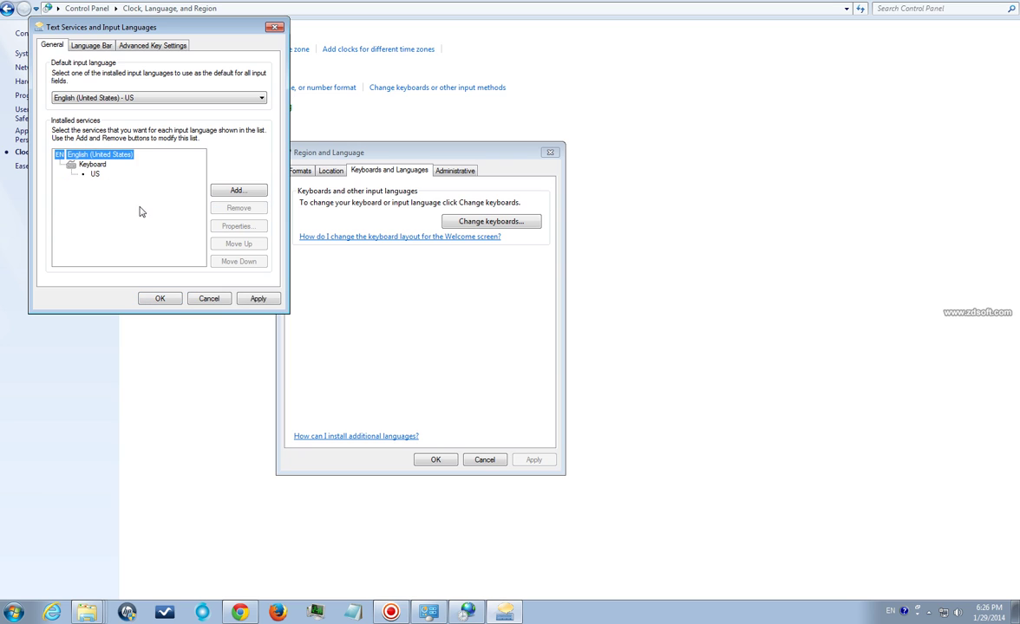
Add the Hebrew QWERTY keyboard under Hebrew (Israel) as an input language
{"action": "left_click", "coordinate": [237, 192]}
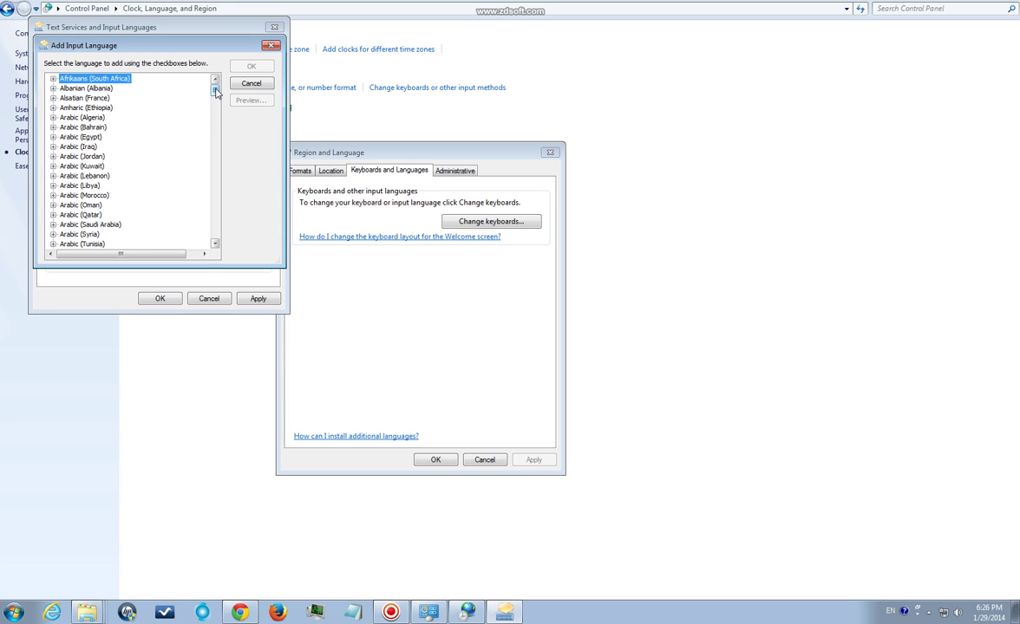
{"action": "left_click_drag", "start_coordinate": [215, 93], "coordinate": [209, 149]}
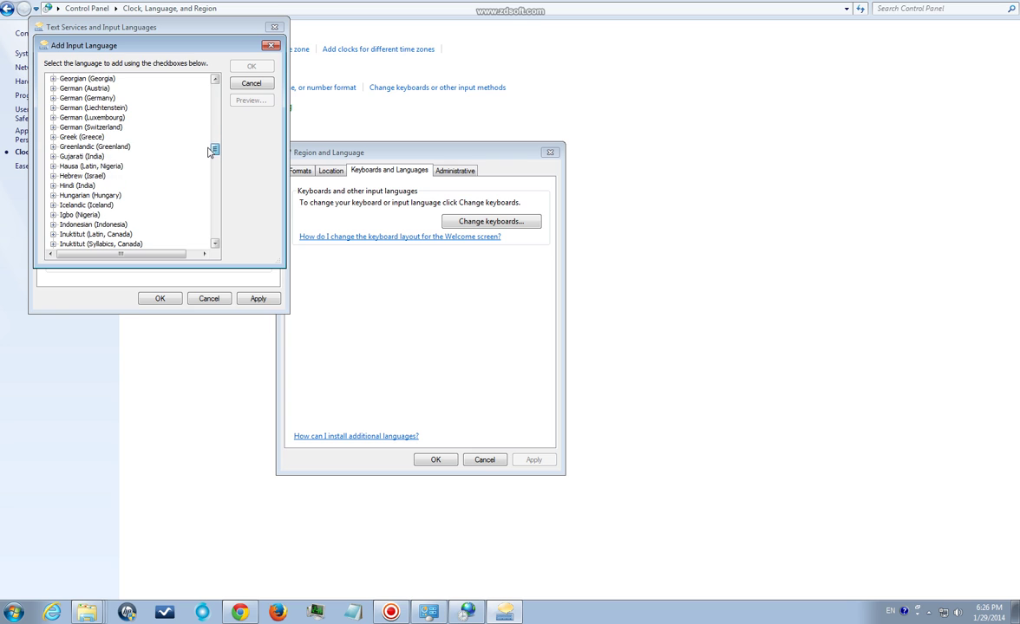
{"action": "left_click", "coordinate": [53, 176]}
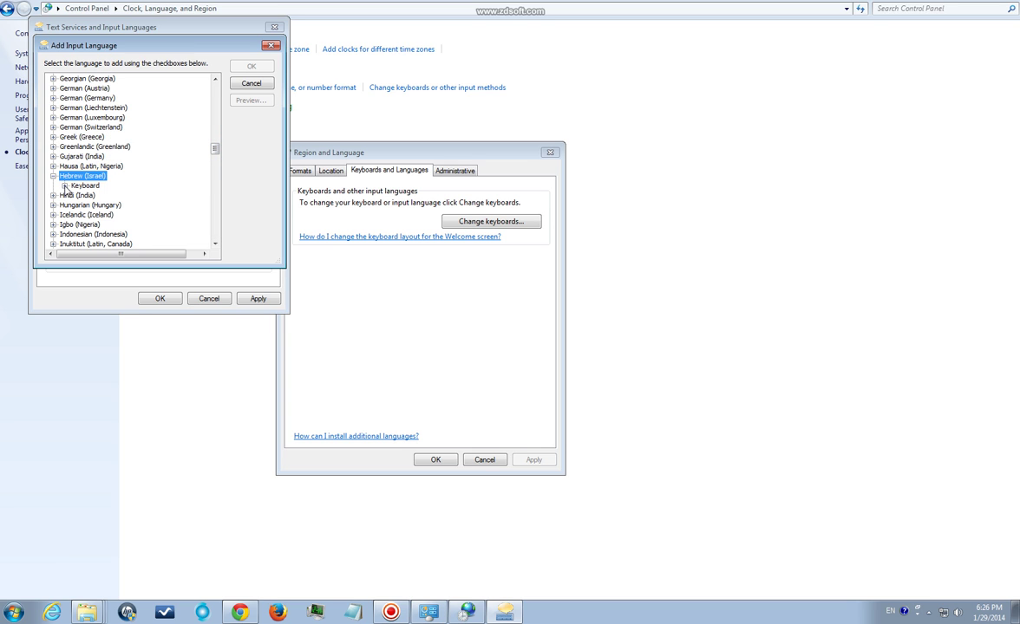
{"action": "left_click", "coordinate": [64, 185]}
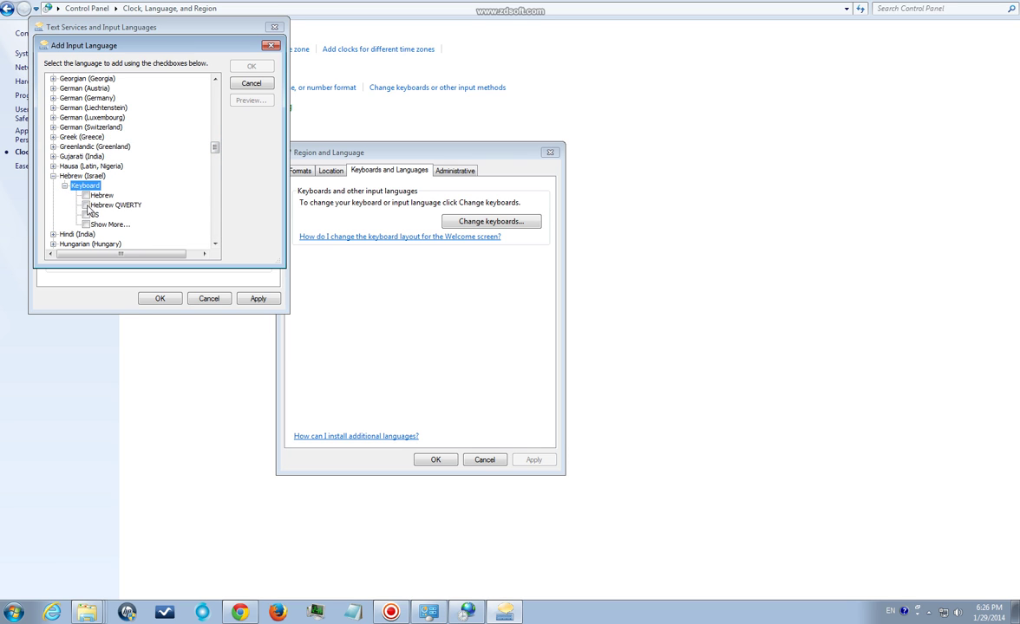
{"action": "left_click", "coordinate": [85, 205]}
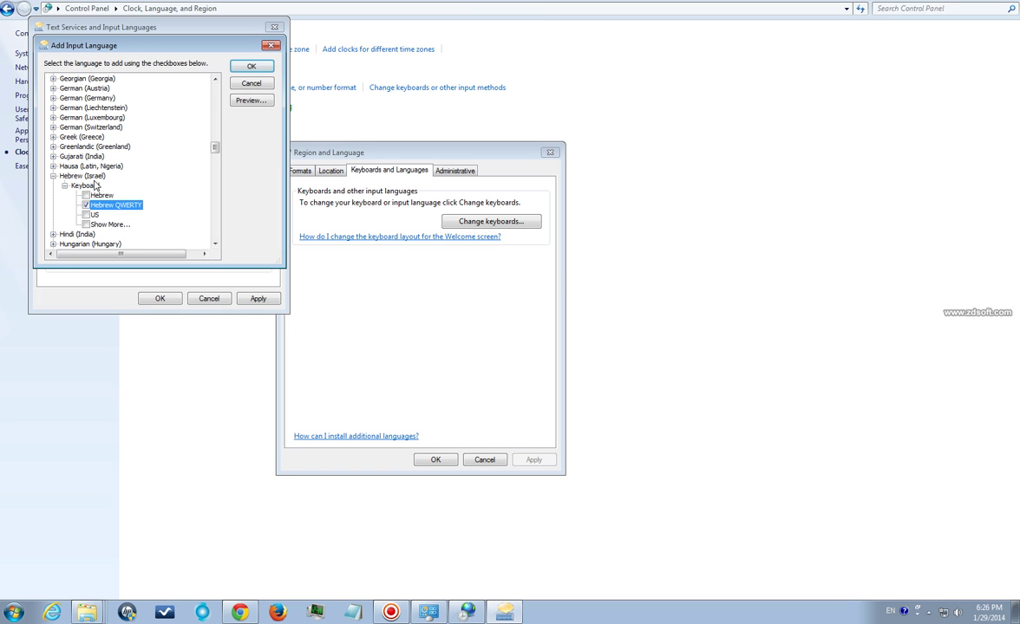
{"action": "left_click", "coordinate": [258, 68]}
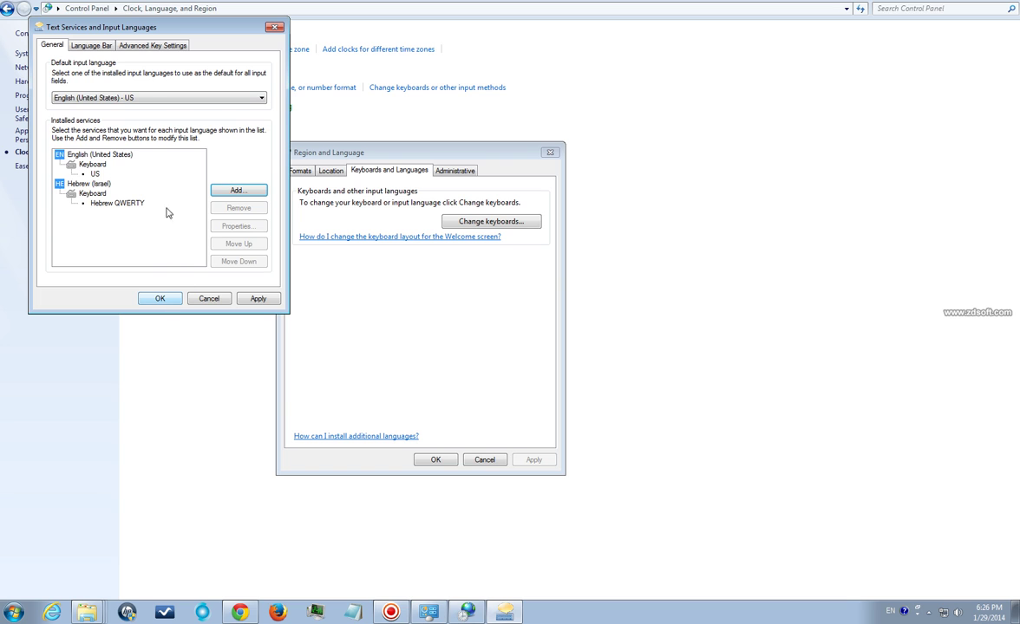
Review the Language Bar options and the key sequence for switching input languages, and accept the input language settings
{"action": "left_click", "coordinate": [87, 49]}
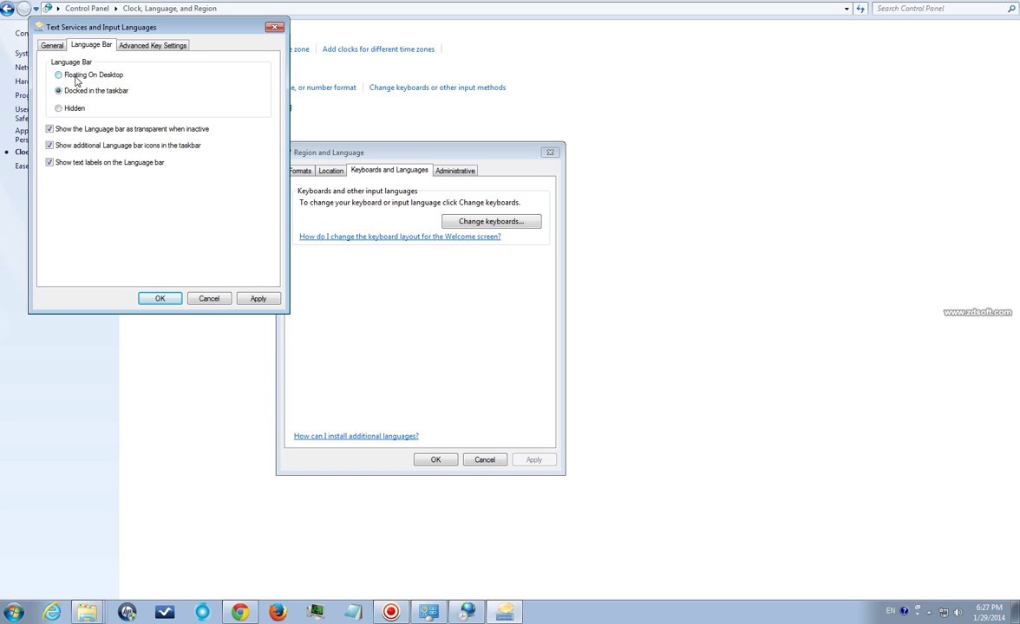
{"action": "left_click", "coordinate": [131, 45]}
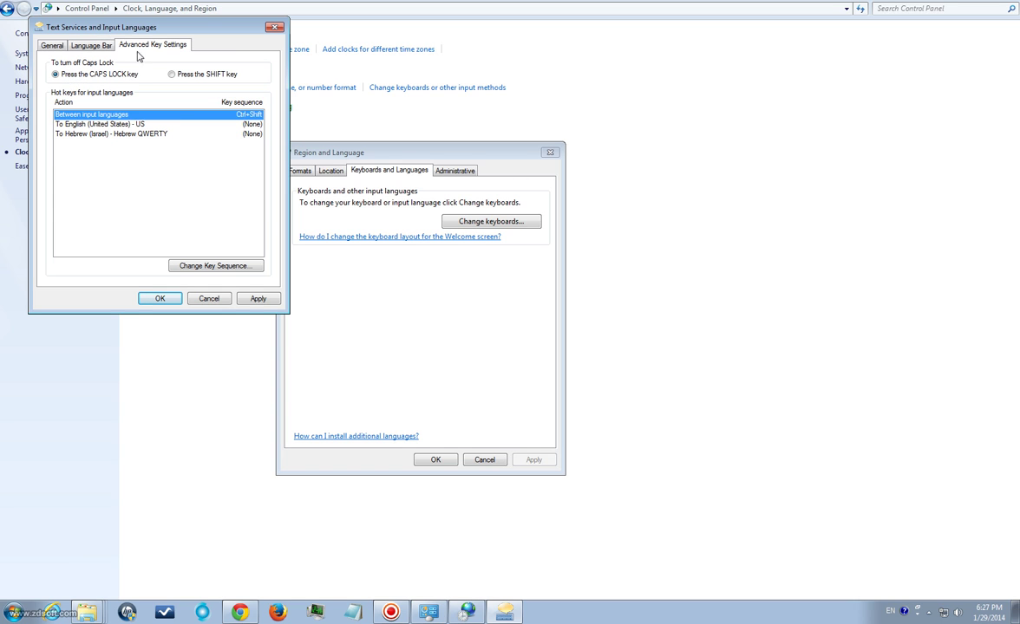
{"action": "left_click", "coordinate": [205, 268]}
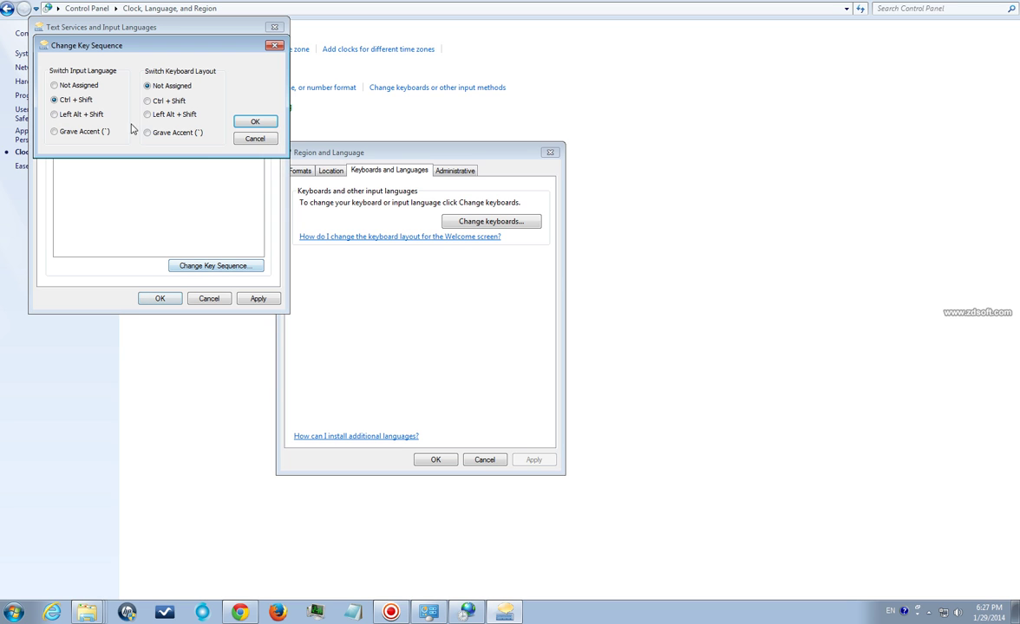
{"action": "left_click", "coordinate": [273, 47]}
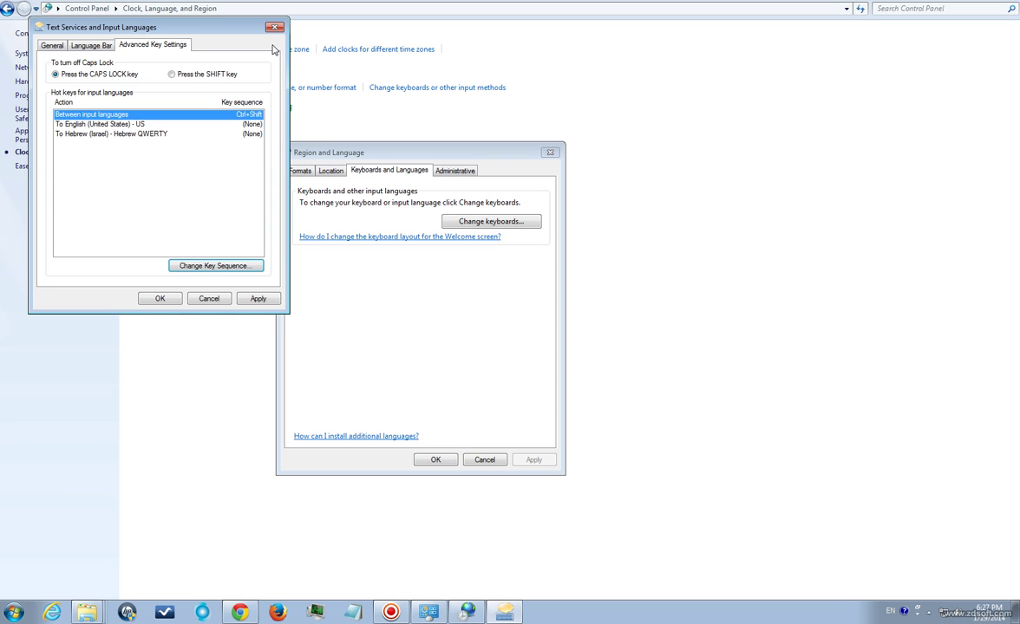
{"action": "left_click", "coordinate": [160, 298]}
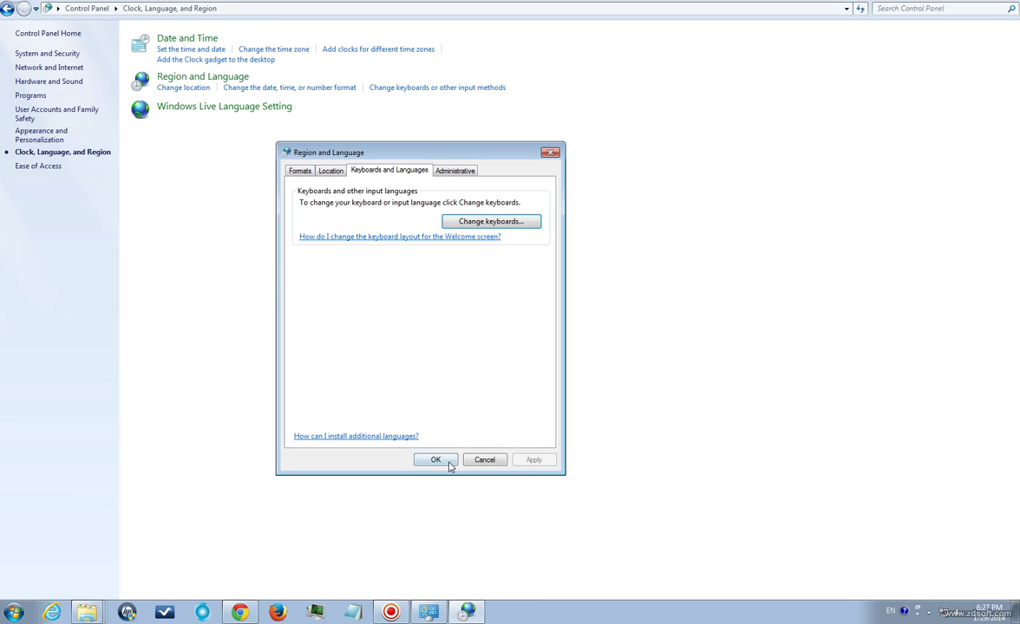
Accept the Region and Language settings, closing them along with Control Panel, and open a blank Notepad document
{"action": "left_click", "coordinate": [436, 460]}
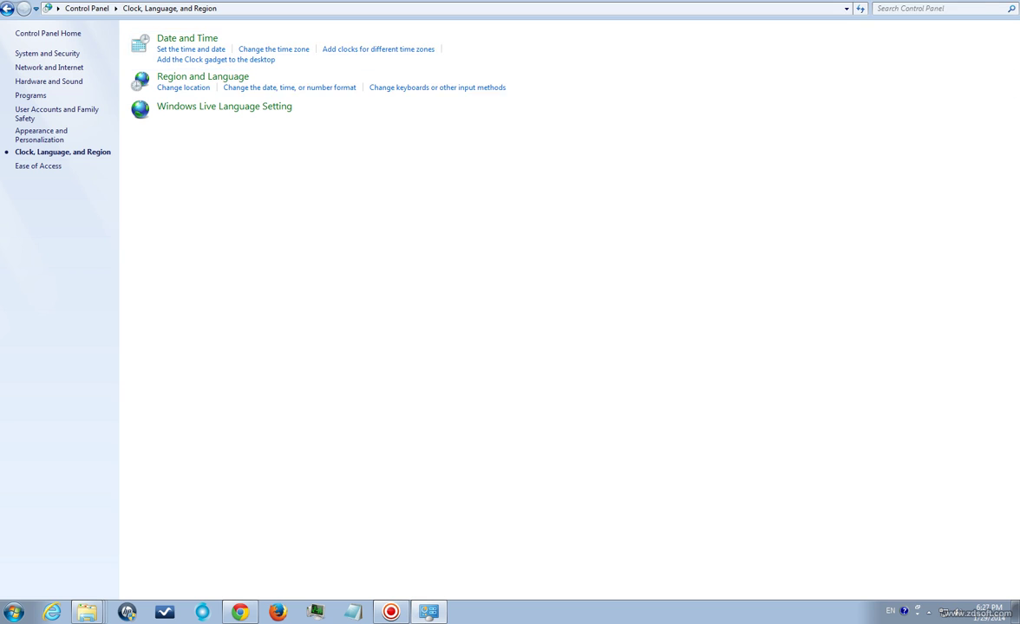
{"action": "key", "text": "alt+F4"}
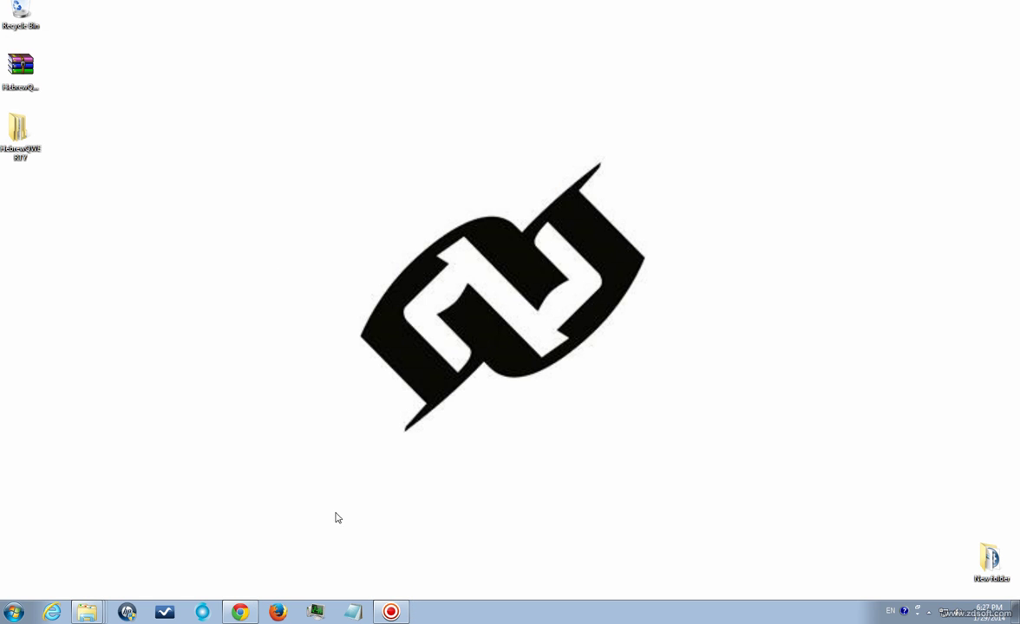
{"action": "left_click", "coordinate": [352, 612]}
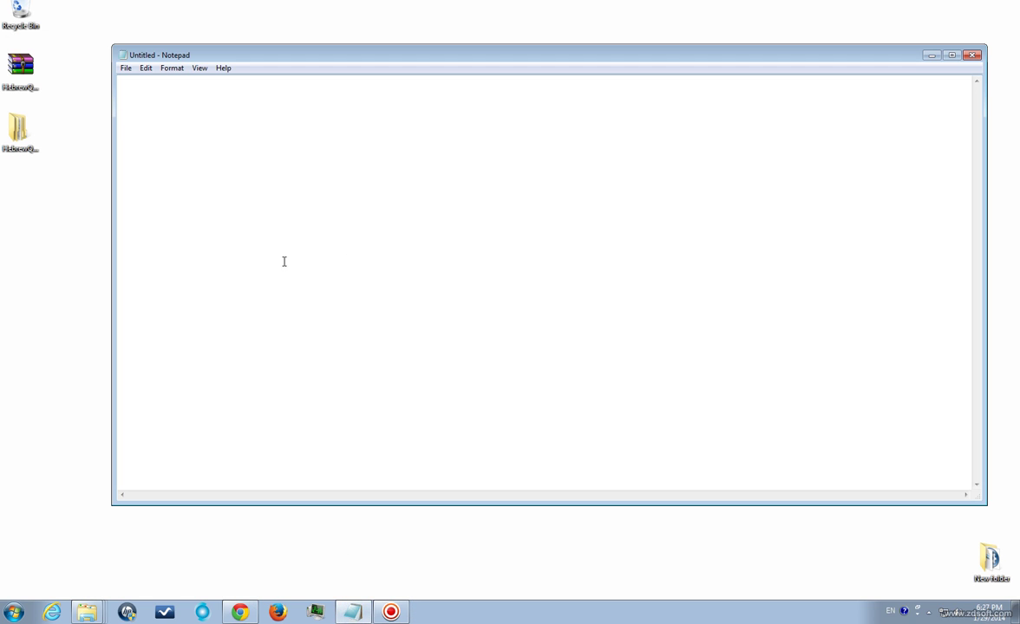
Switch the input language to Hebrew (Israel) and set the blank document to right-to-left reading order
{"action": "right_click", "coordinate": [157, 99]}
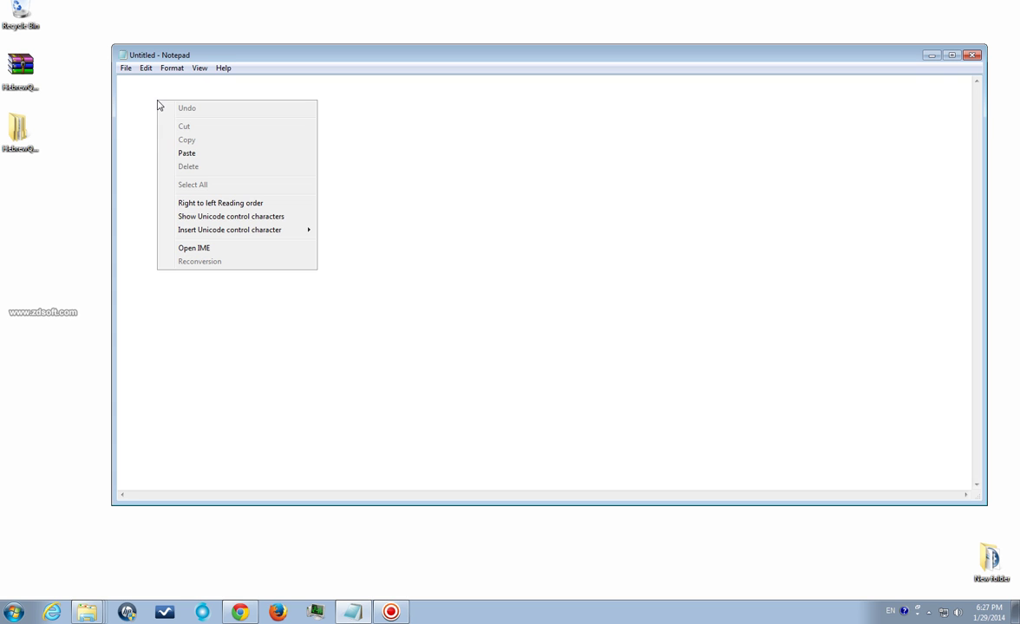
{"action": "left_click", "coordinate": [208, 204]}
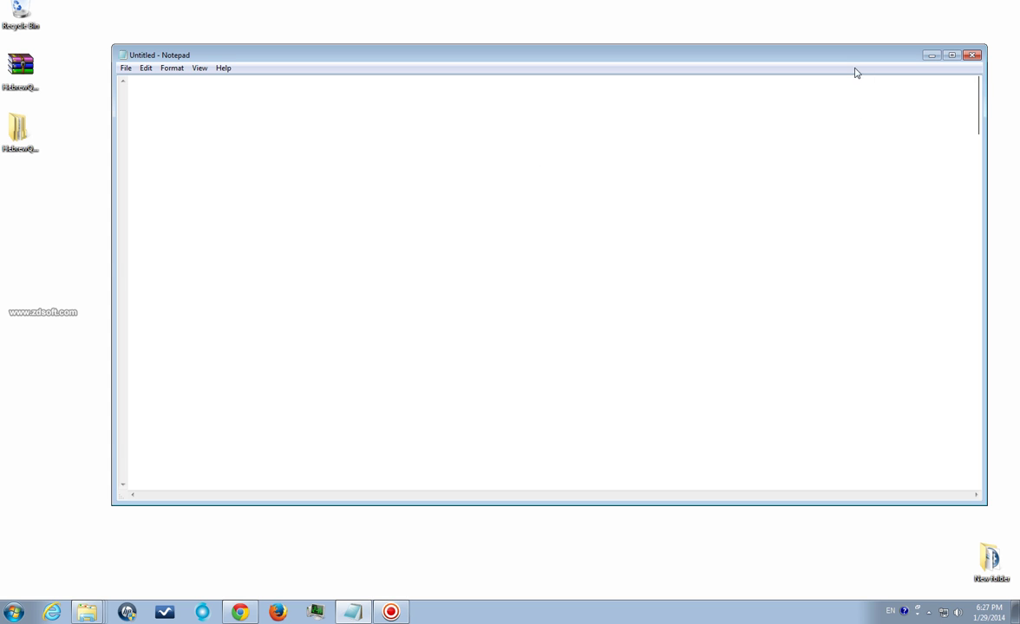
{"action": "left_click_drag", "start_coordinate": [836, 55], "coordinate": [795, 54]}
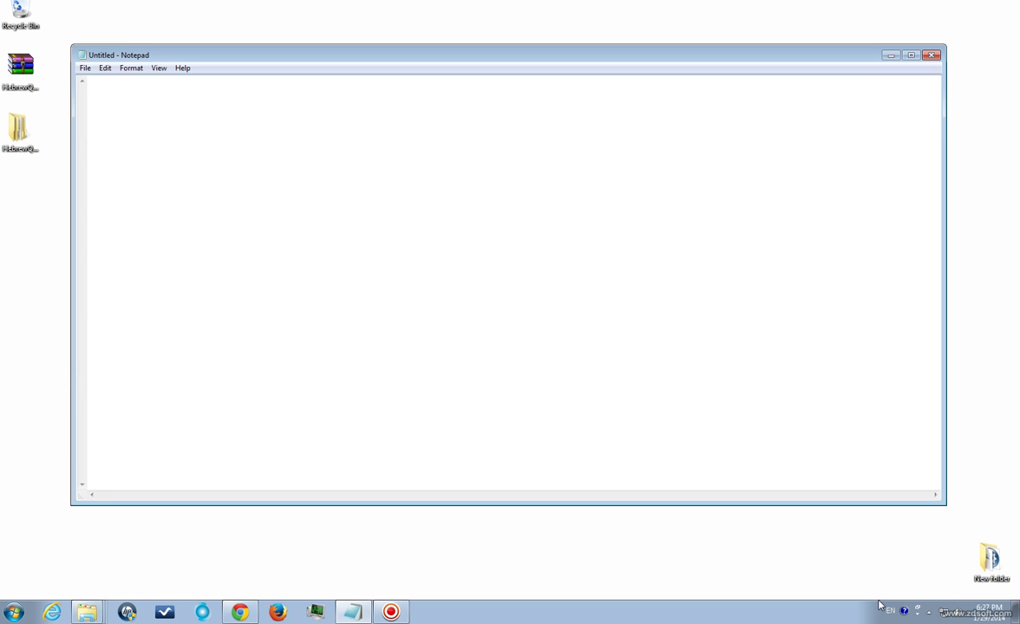
{"action": "key", "text": "ctrl+shift"}
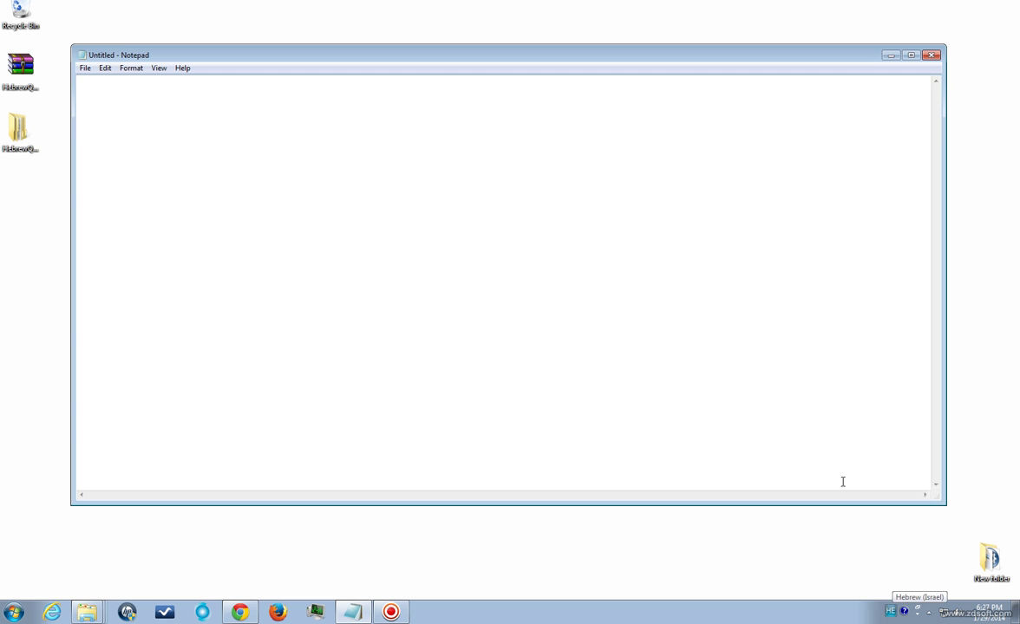
{"action": "right_click", "coordinate": [151, 105]}
{"action": "left_click", "coordinate": [211, 208]}
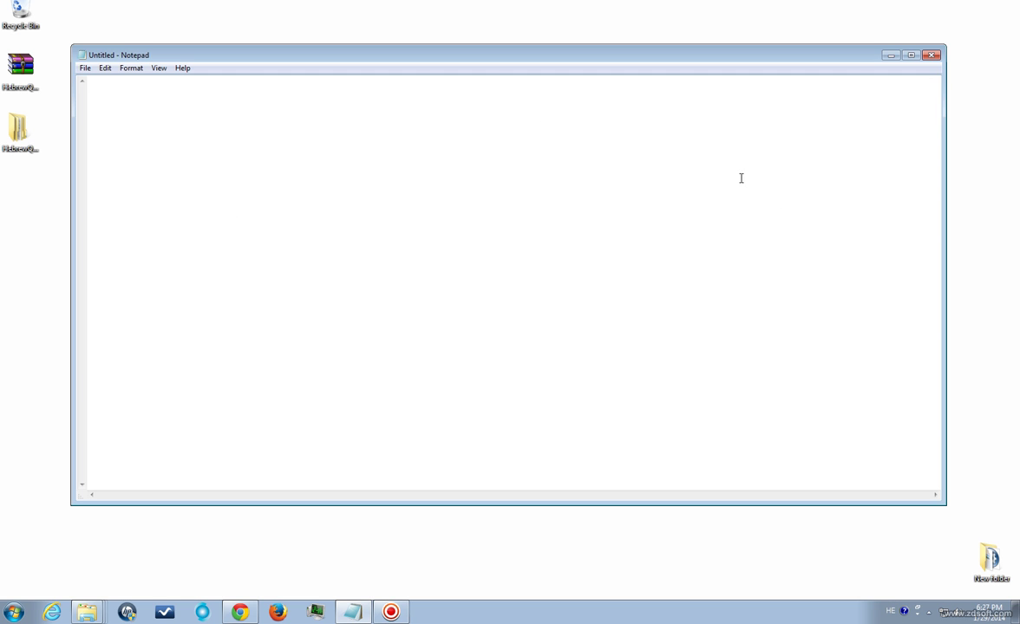
Write the Hebrew lines "שלום אחי", "שמי" followed by the person's first name, and "ברוכים הבאים", separated by blank lines
{"action": "type", "text": "שלו"}
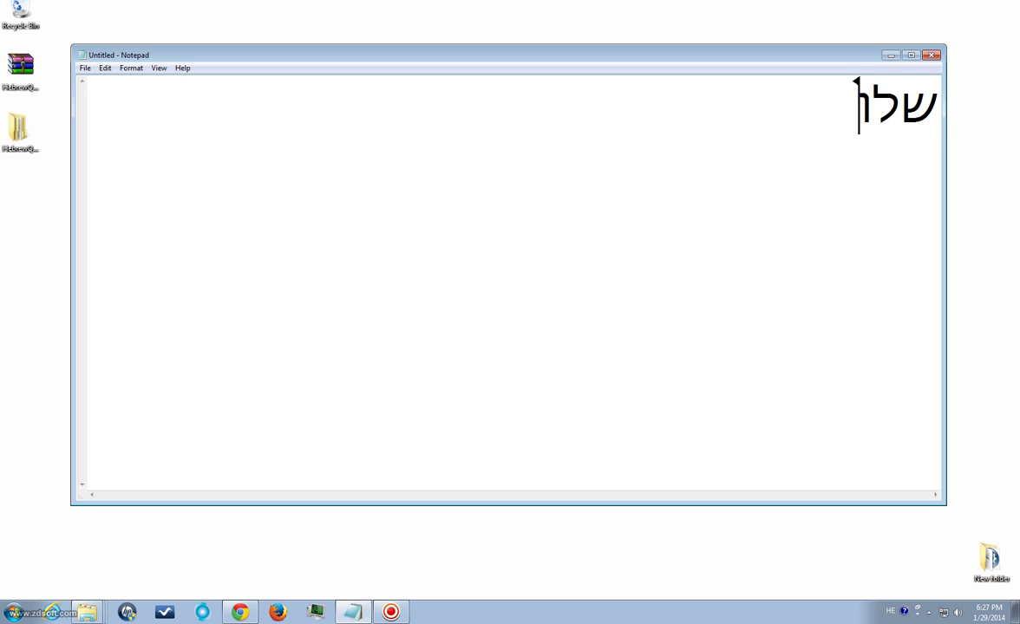
{"action": "type", "text": "ם אחי"}
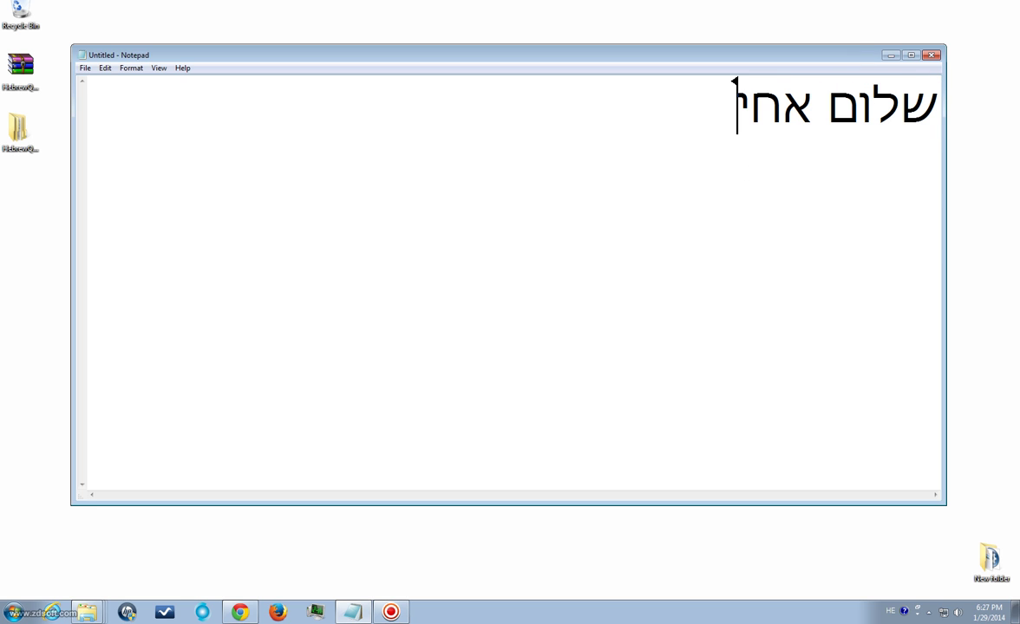
{"action": "key", "text": "Return"}
{"action": "type", "text": "שמי יעקב"}
{"action": "key", "text": "Return"}
{"action": "key", "text": "Return"}
{"action": "type", "text": "ברוכים "}
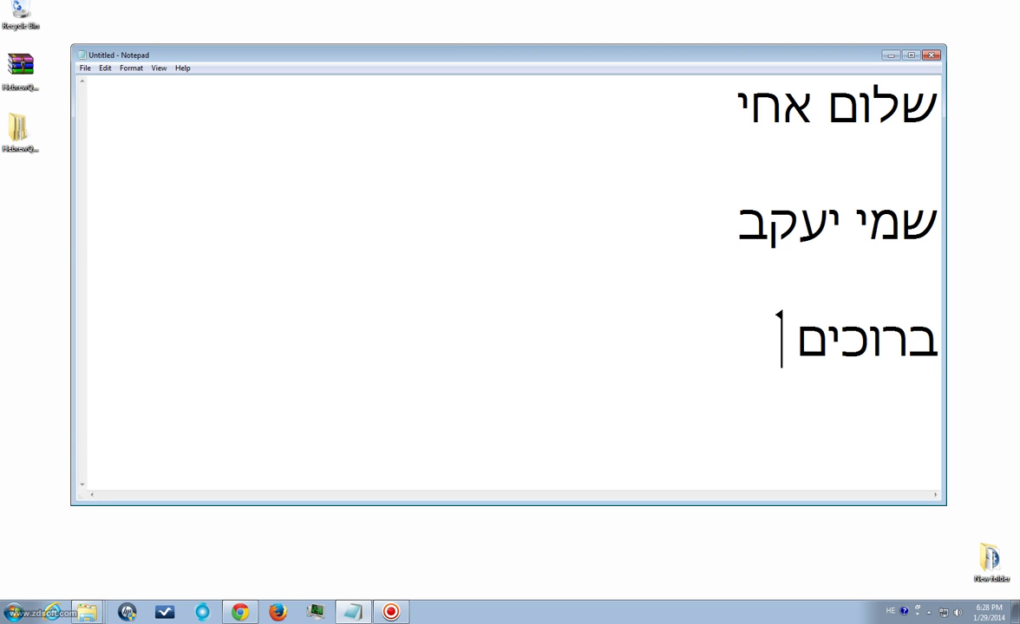
{"action": "type", "text": "הבאים"}
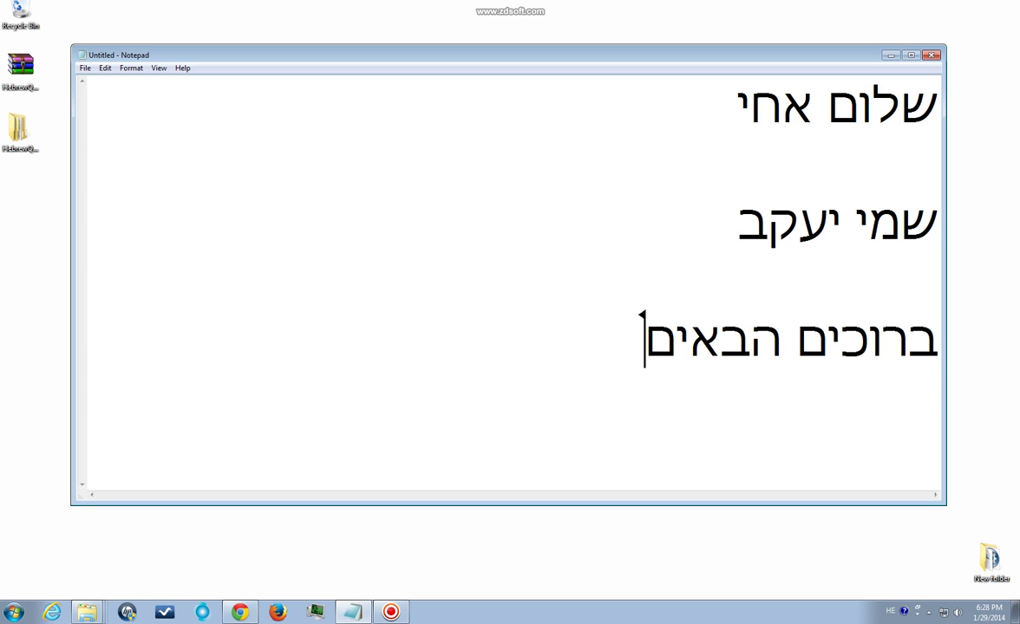
Add the line "איזה יופי!" below the Hebrew text after a blank line
{"action": "key", "text": "Return"}
{"action": "key", "text": "Return"}
{"action": "type", "text": "איזה י"}
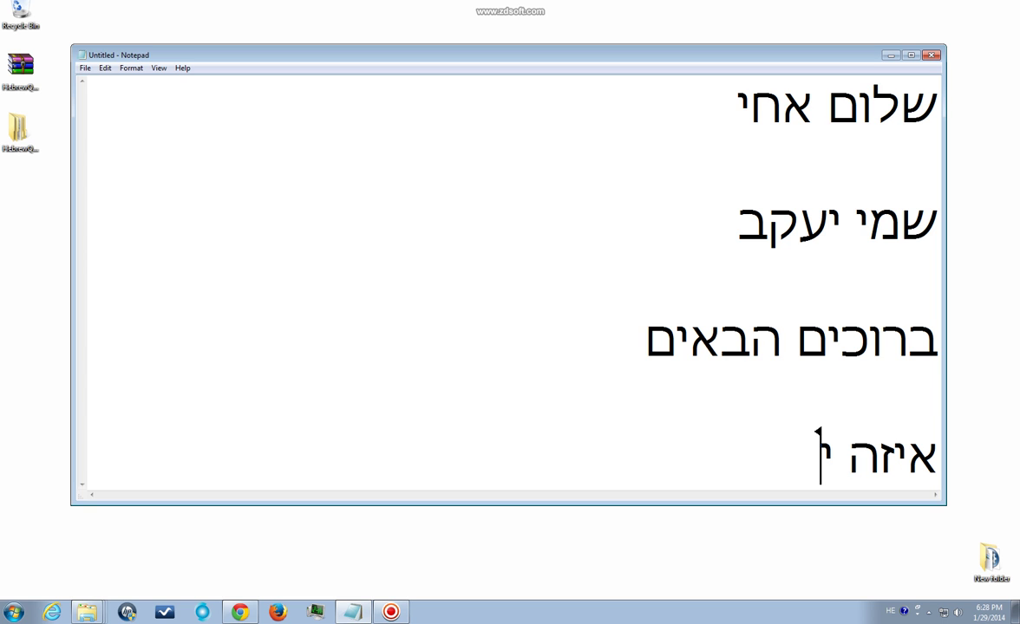
{"action": "type", "text": "ופי"}
{"action": "type", "text": "\" !"}
{"action": "key", "text": "BackSpace"}
{"action": "key", "text": "BackSpace"}
{"action": "key", "text": "BackSpace"}
{"action": "type", "text": "!"}
{"action": "left_click", "coordinate": [730, 175]}
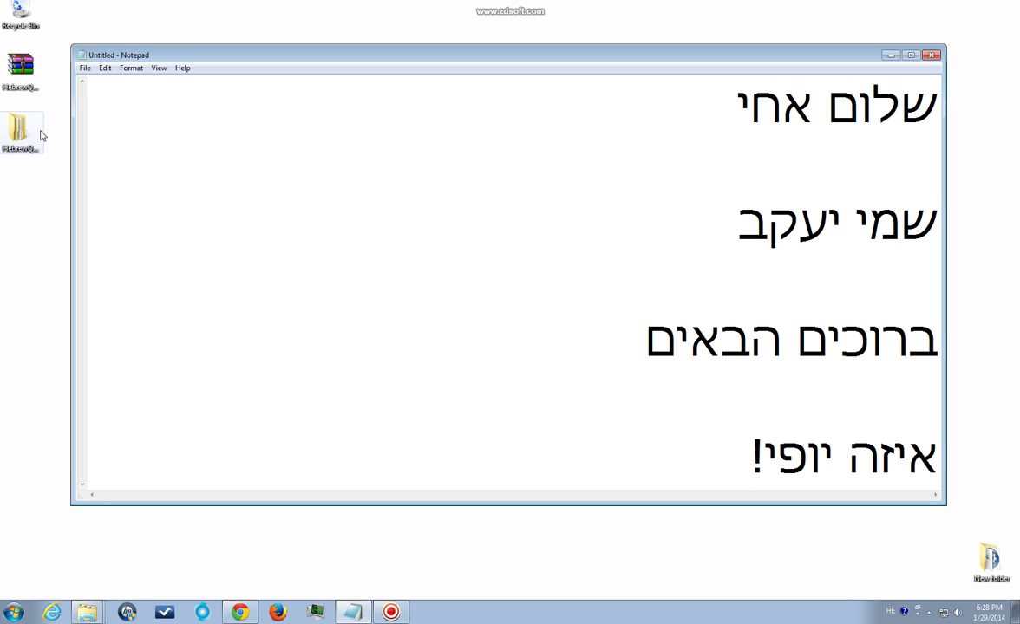
Minimize Notepad and examine the Layout and Layout SHIFT keyboard images in the inner HebrewQWERTY folder
{"action": "left_click", "coordinate": [891, 55]}
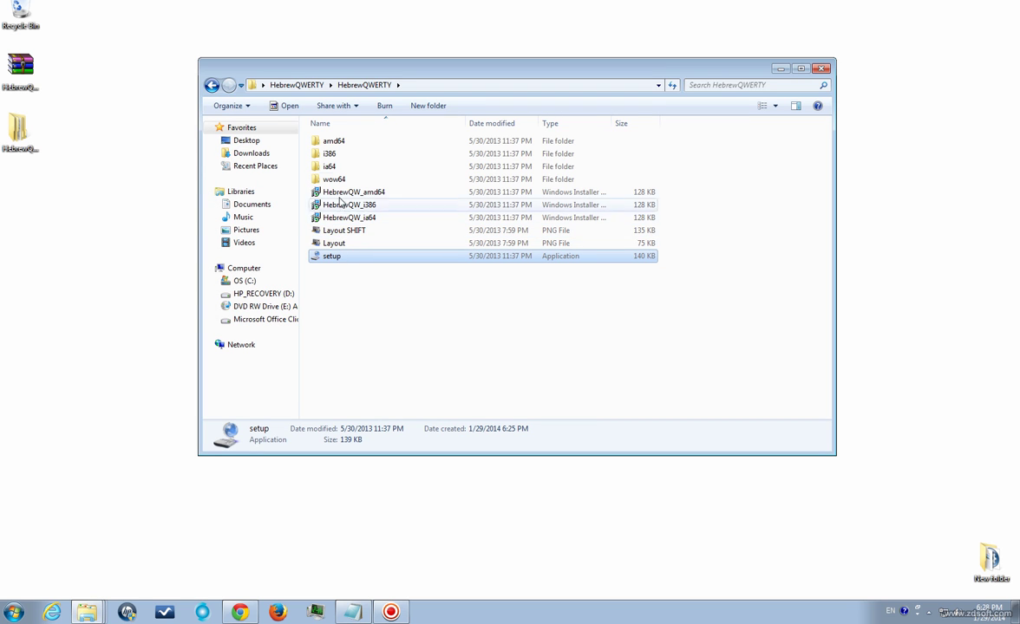
{"action": "double_click", "coordinate": [341, 245]}
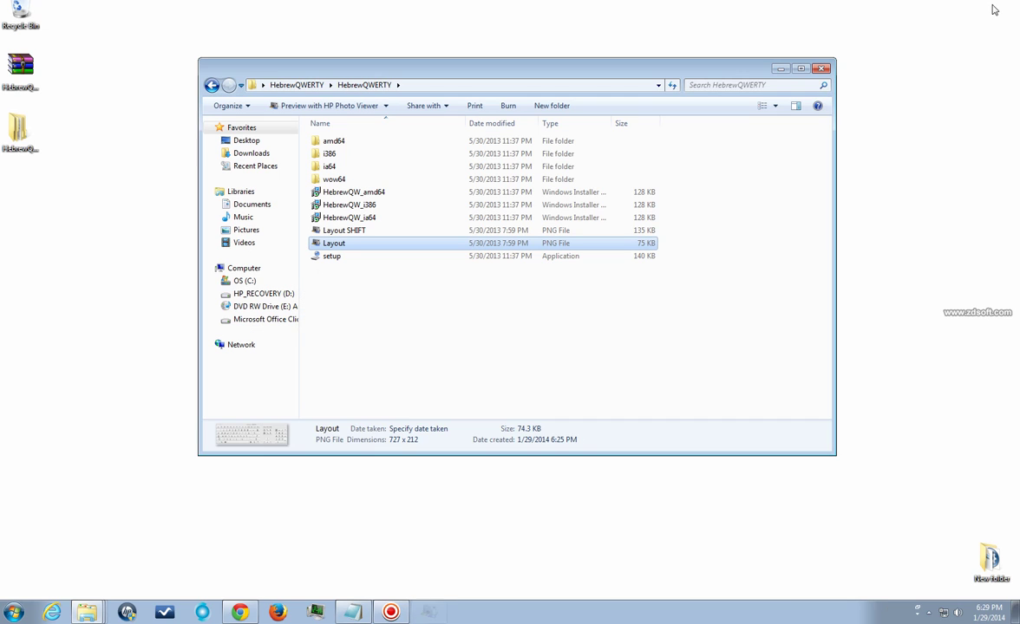
{"action": "double_click", "coordinate": [344, 232]}
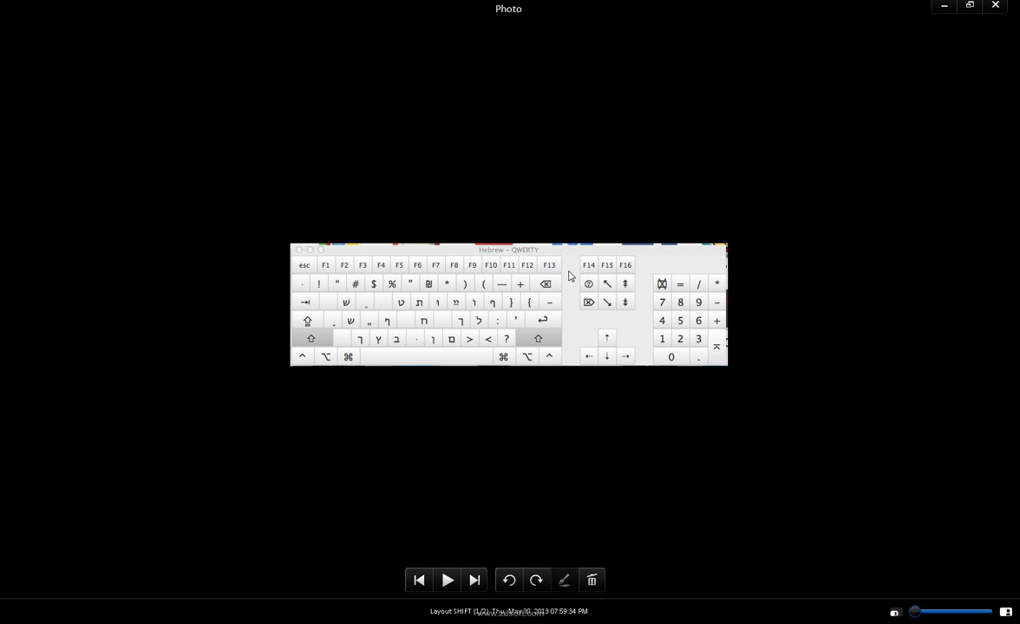
{"action": "left_click", "coordinate": [995, 5]}
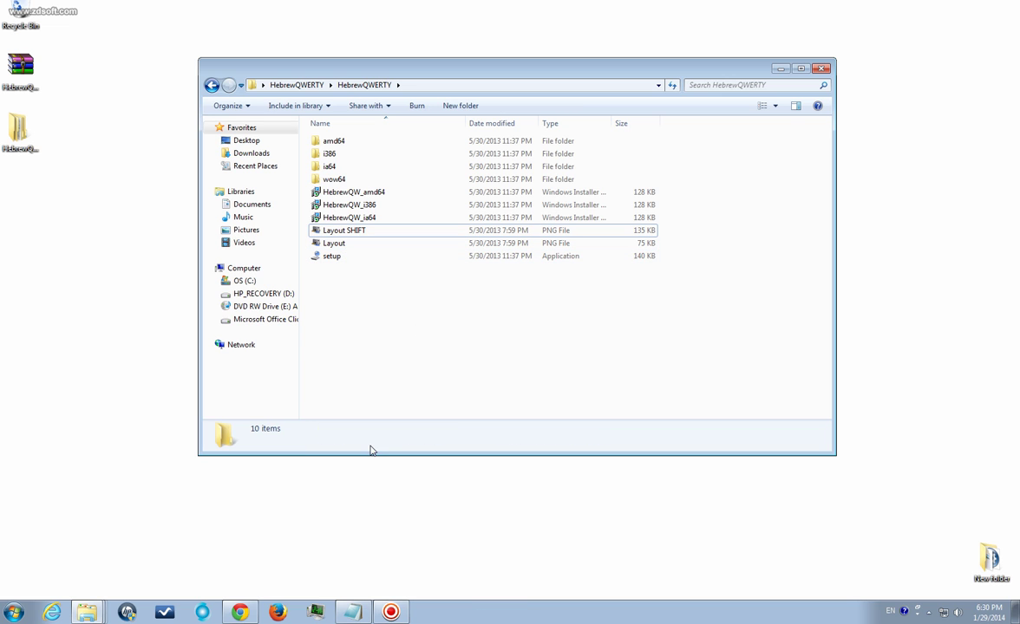
{"action": "left_click", "coordinate": [391, 613]}
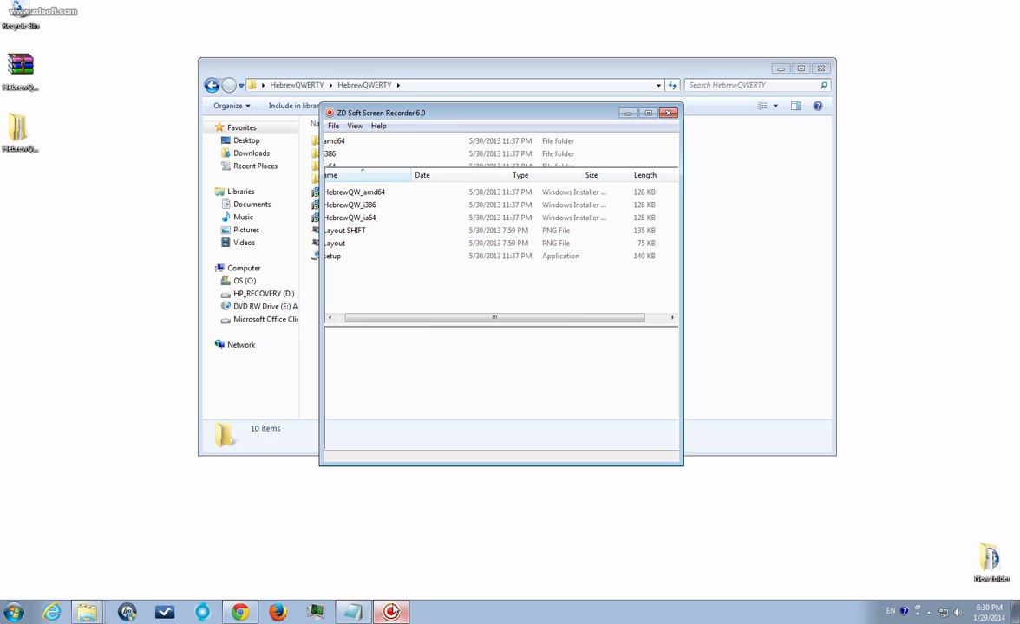